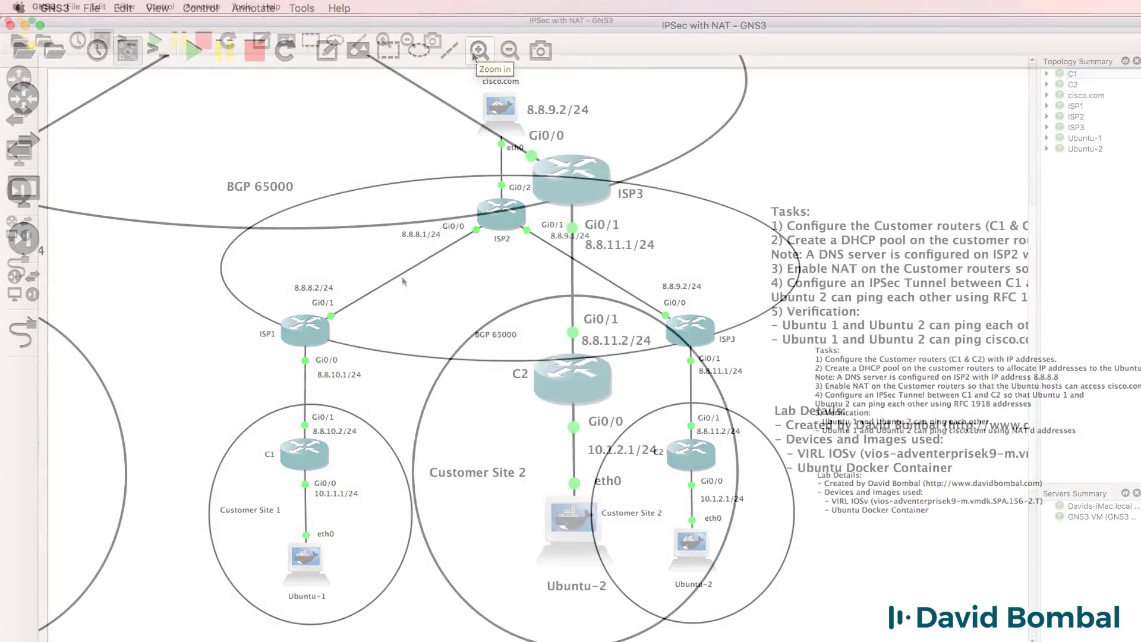
Step: Nudge C2's 10.1.2.1/24 address label slightly upward toward its Gi0/0 link
scroll(533, 349, "right", 5)
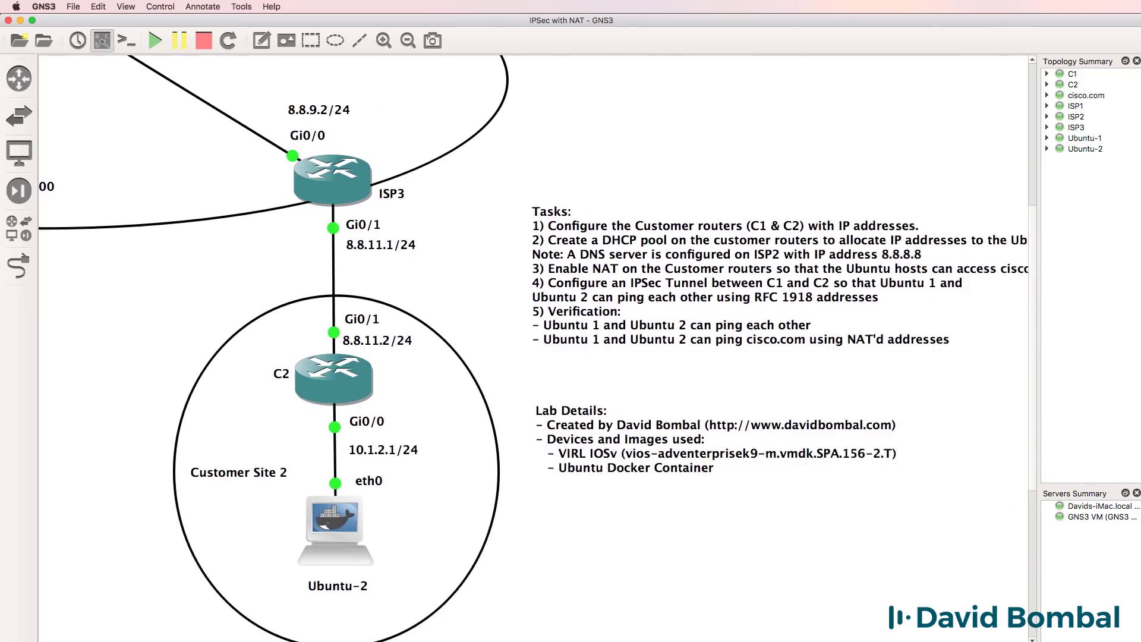
scroll(542, 227, "right", 1)
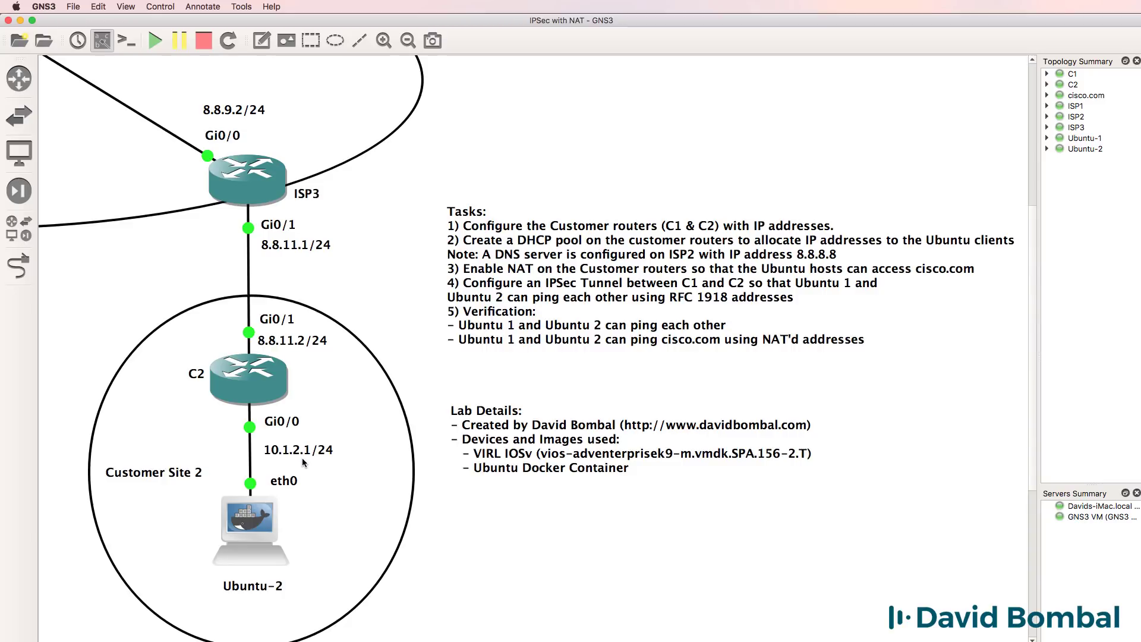
scroll(301, 458, "down", 3)
left_click(289, 403)
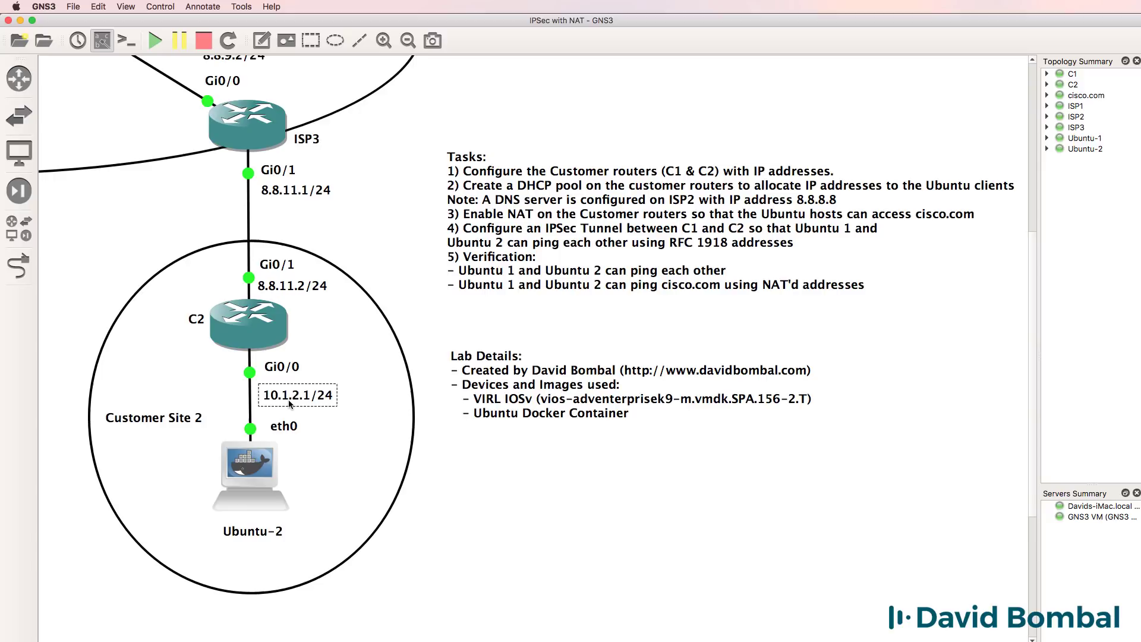
left_click_drag(289, 402, 291, 394)
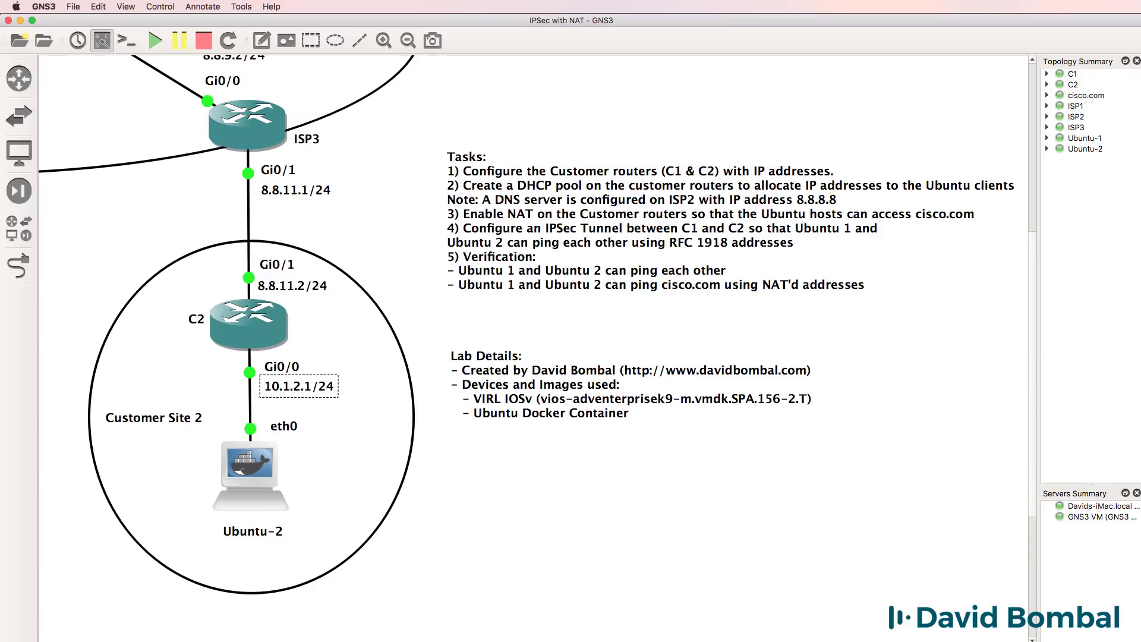
scroll(250, 355, "left", 15)
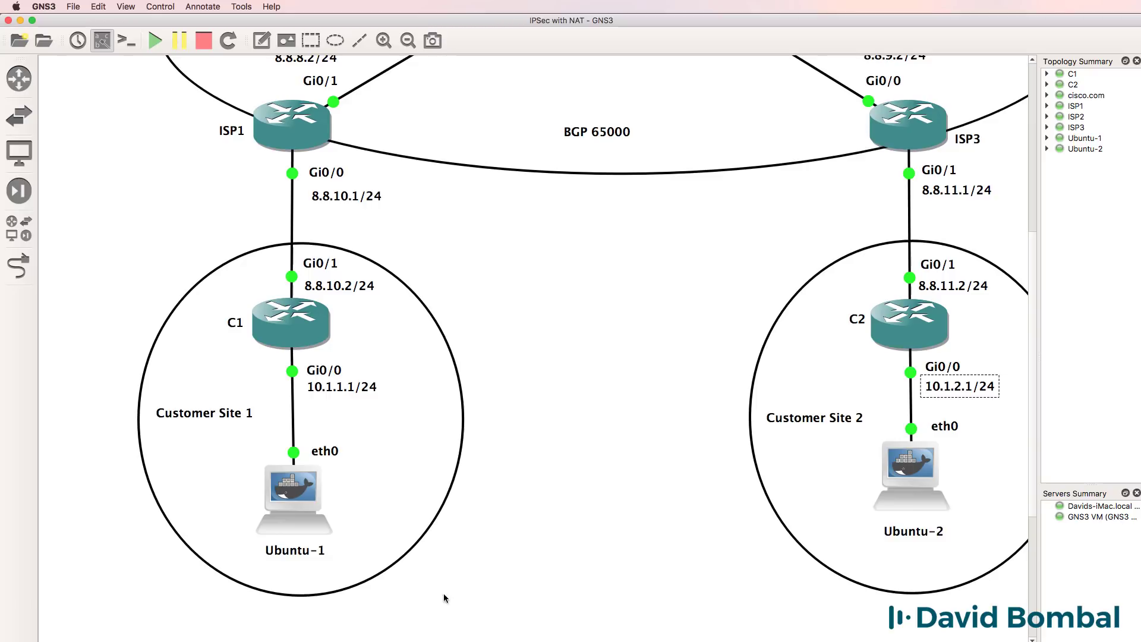
scroll(713, 638, "right", 14)
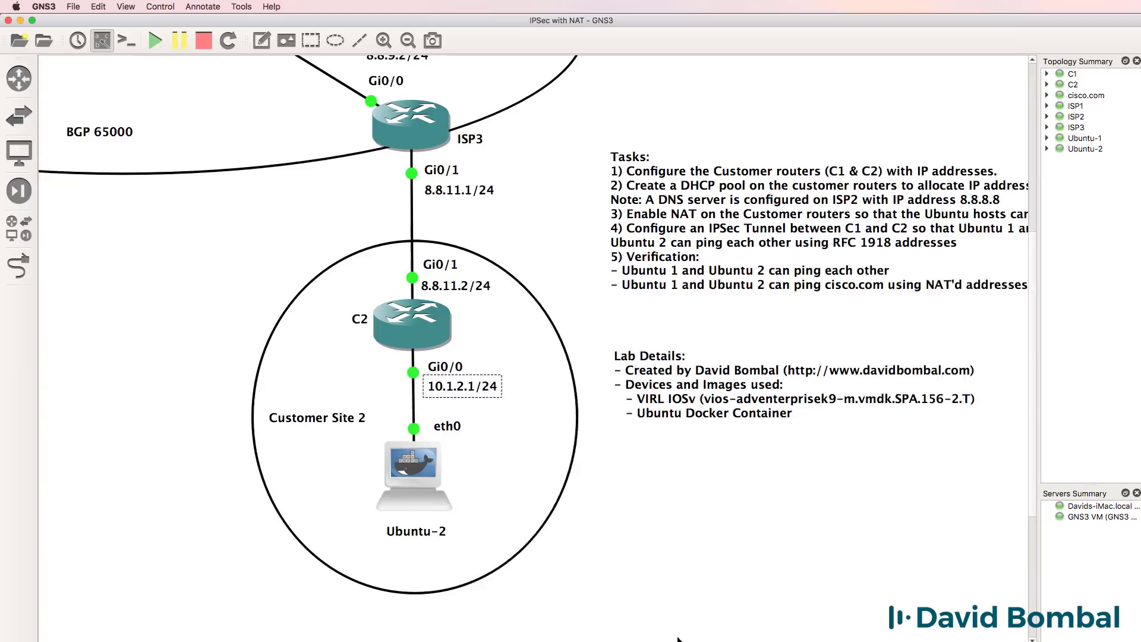
scroll(713, 638, "right", 3)
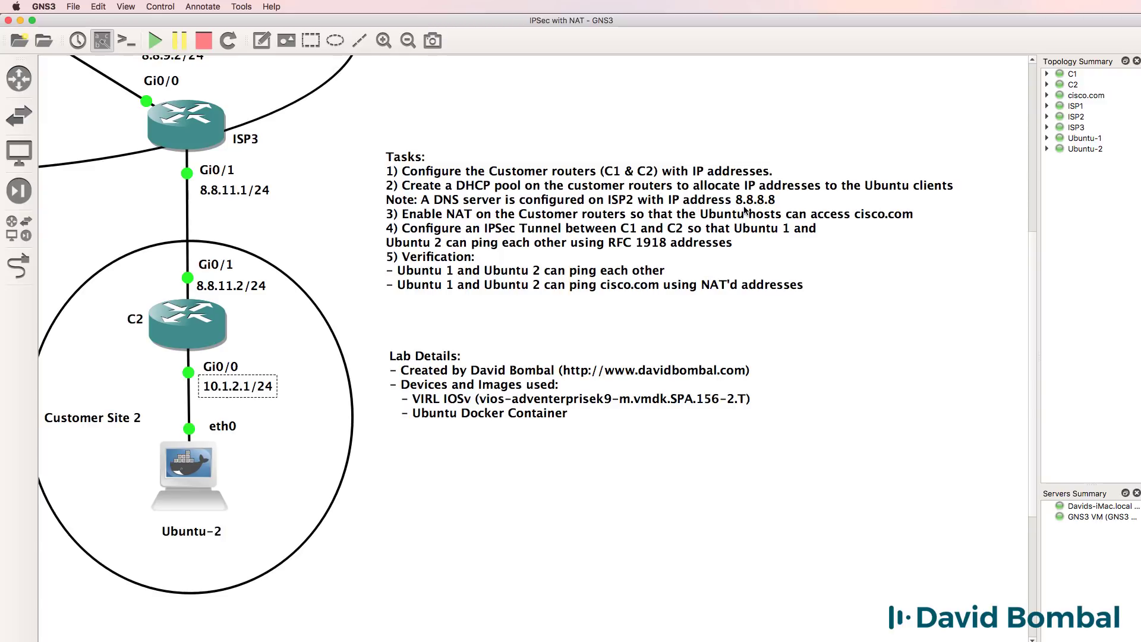
Step: Open ISP3's console and confirm name-server 8.8.8.8 with 'sh run | i name'
right_click(190, 133)
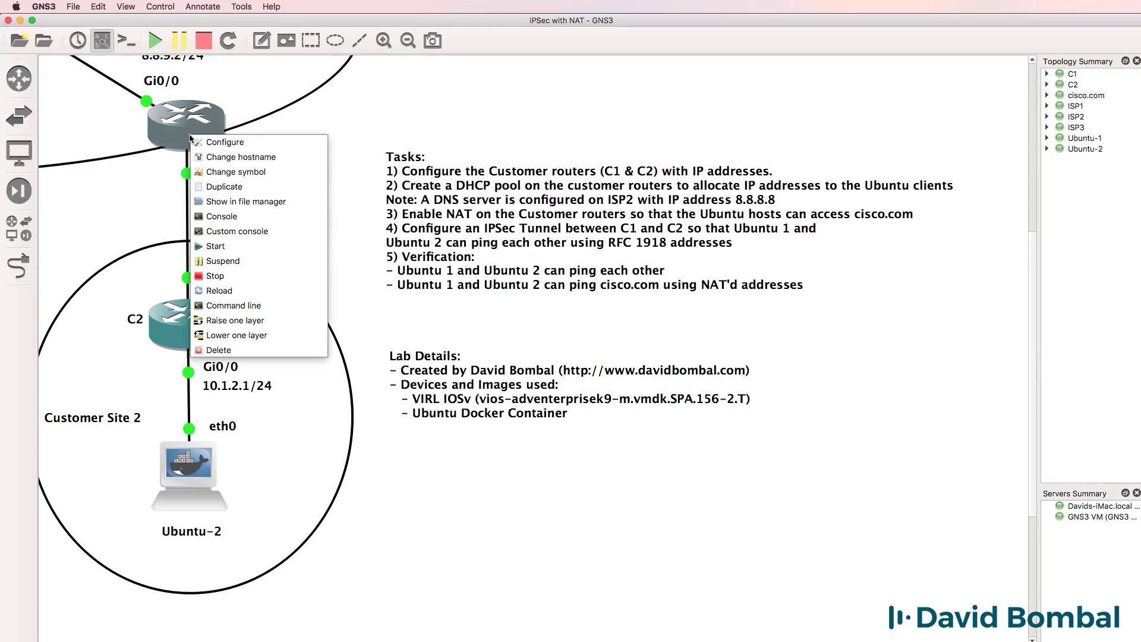
left_click(236, 217)
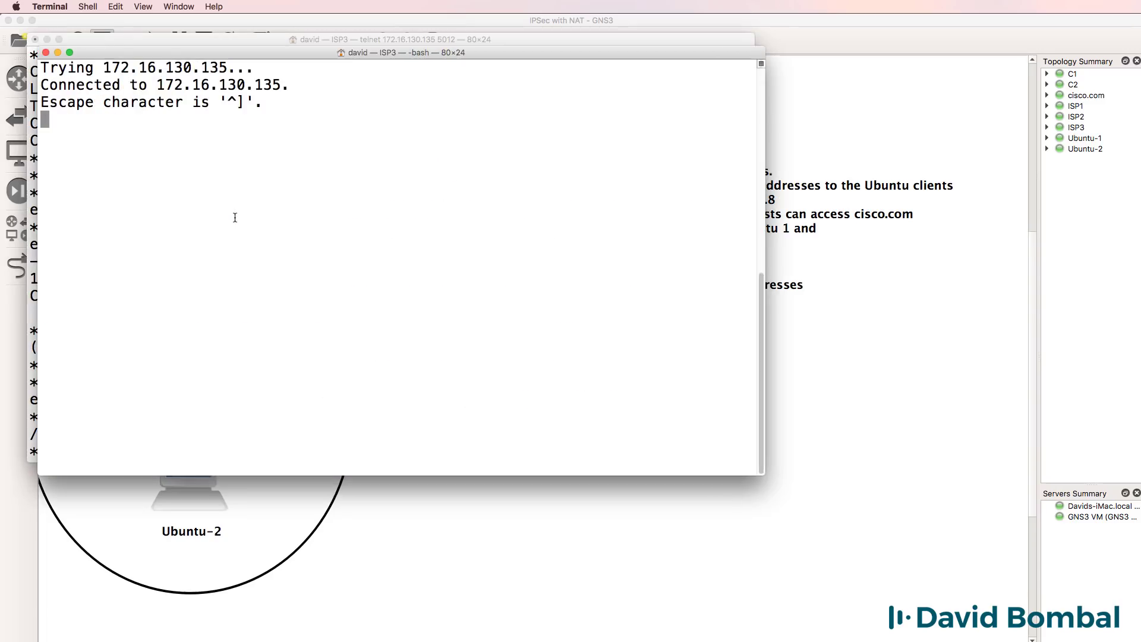
left_click_drag(377, 45, 739, 185)
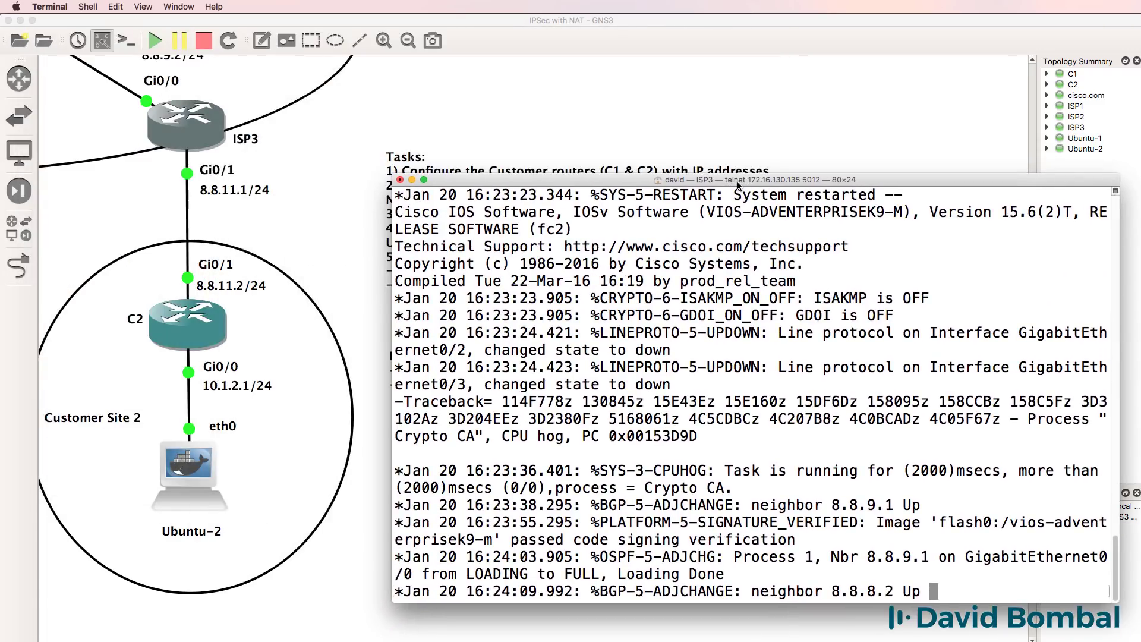
key("Return")
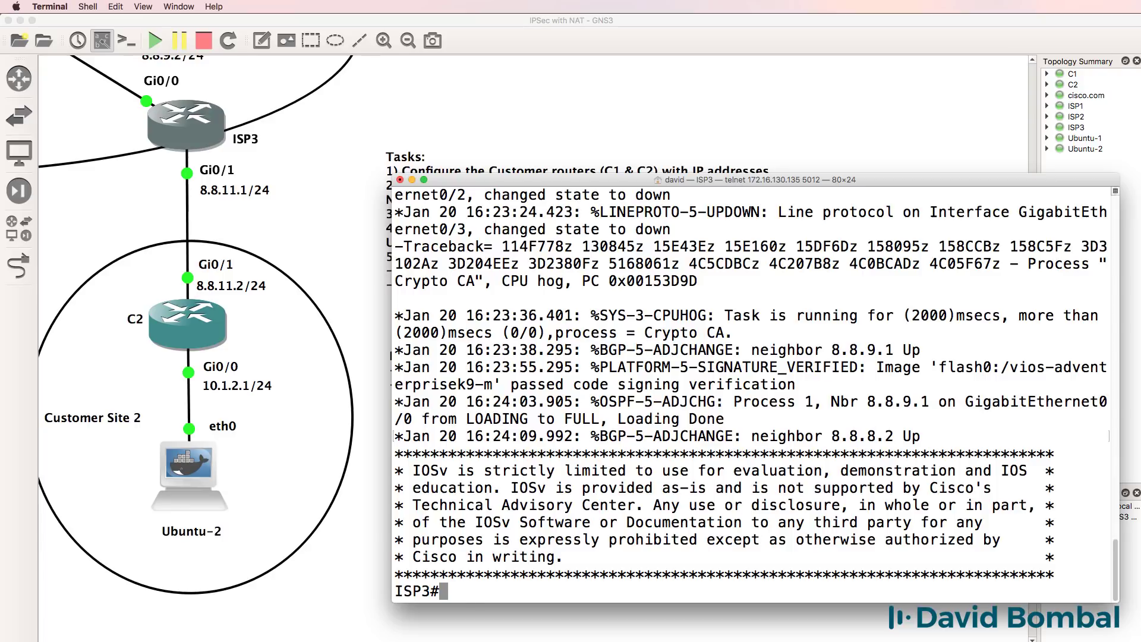
type("sh run | ")
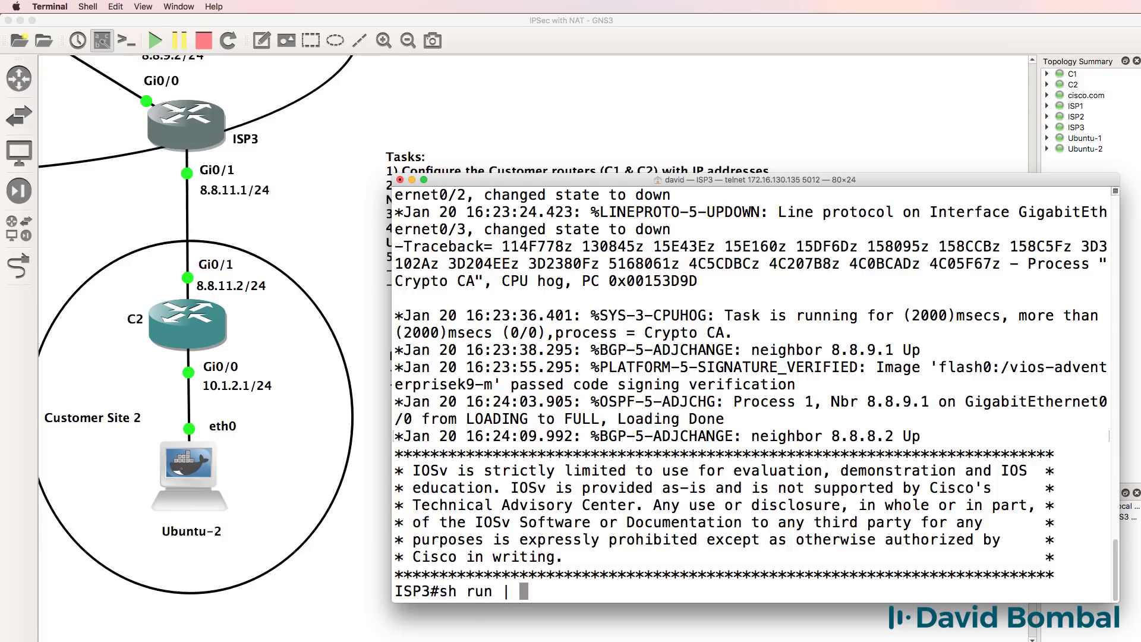
type("i name")
key("Return")
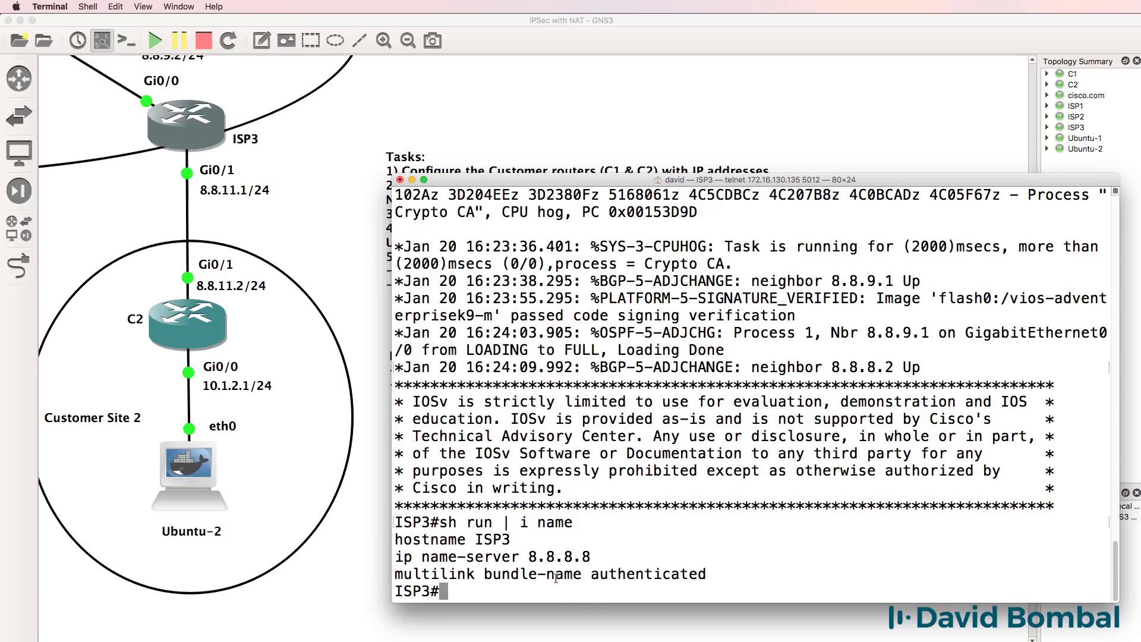
left_click_drag(595, 560, 392, 561)
Step: Ping cisco.com from ISP3, resolving via 8.8.8.8 and succeeding 5/5
type("ping cisco.com")
key("Return")
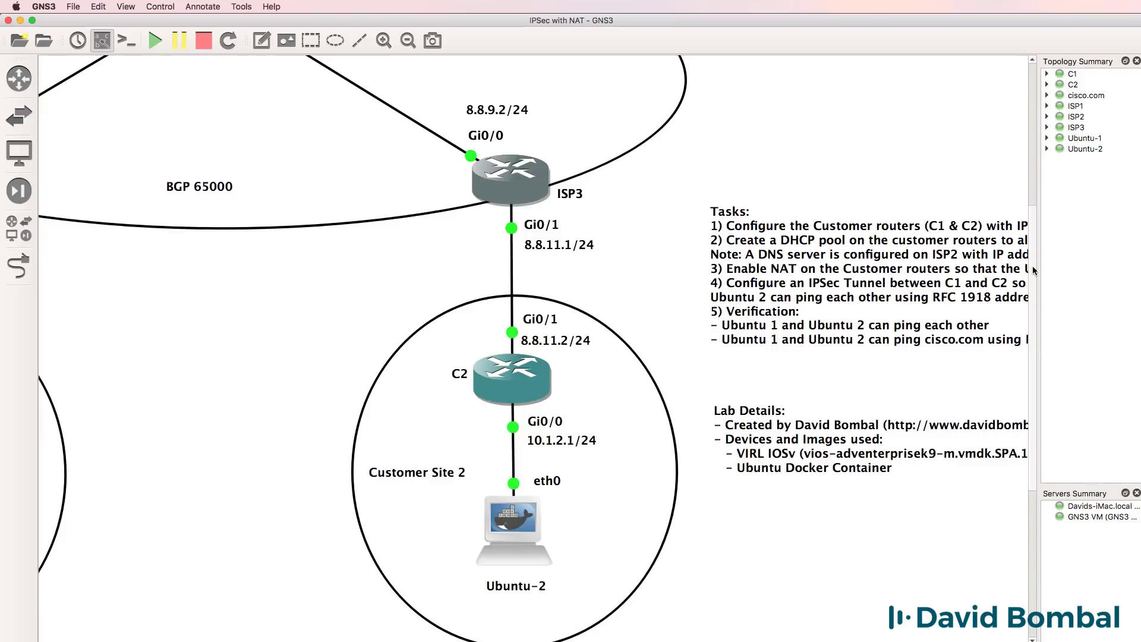
scroll(1033, 271, "up", 5)
scroll(525, 145, "left", 5)
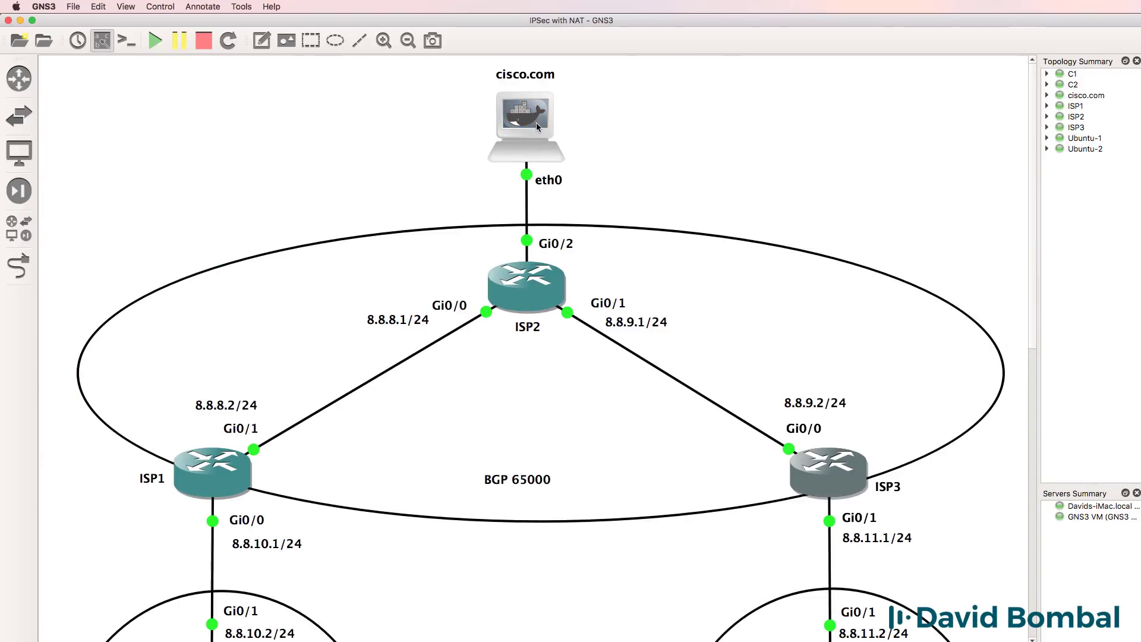
Step: Open ISP2's console and confirm ip dns server with 'sh run | i dns'
mouse_move(536, 124)
right_click(522, 286)
left_click(579, 370)
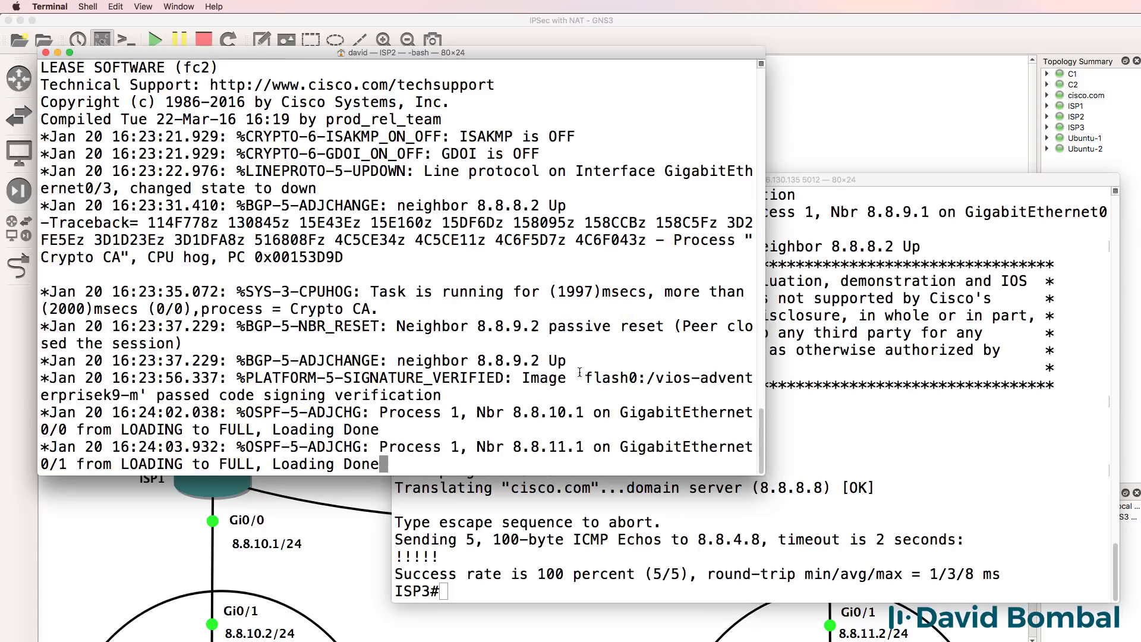
left_click_drag(608, 160, 693, 184)
key("Return")
key("Return")
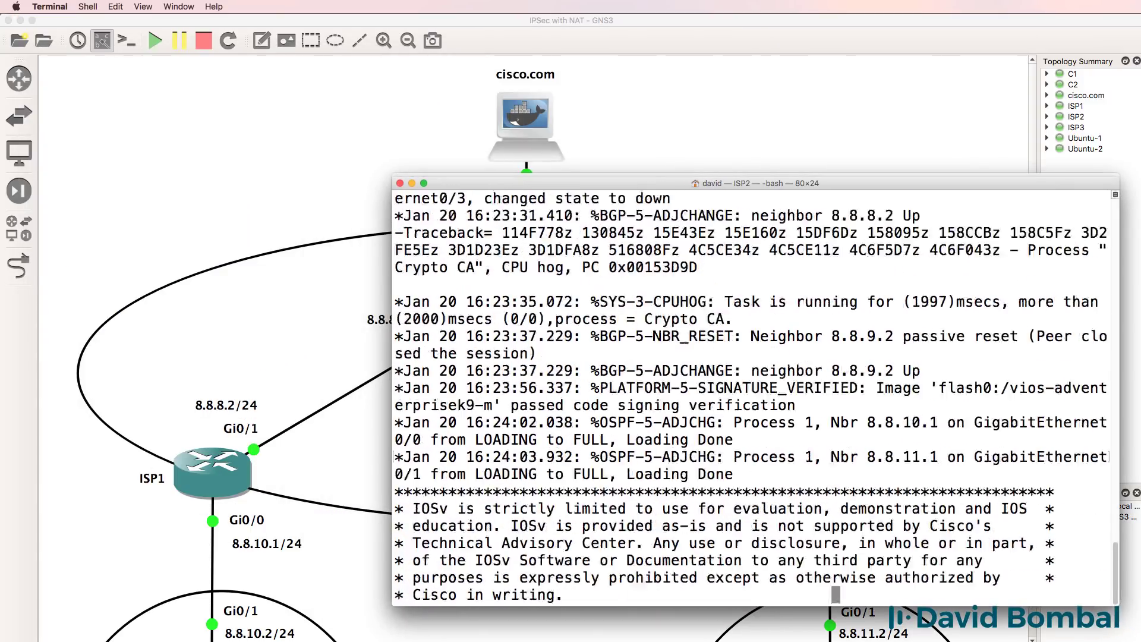
type("sh run ")
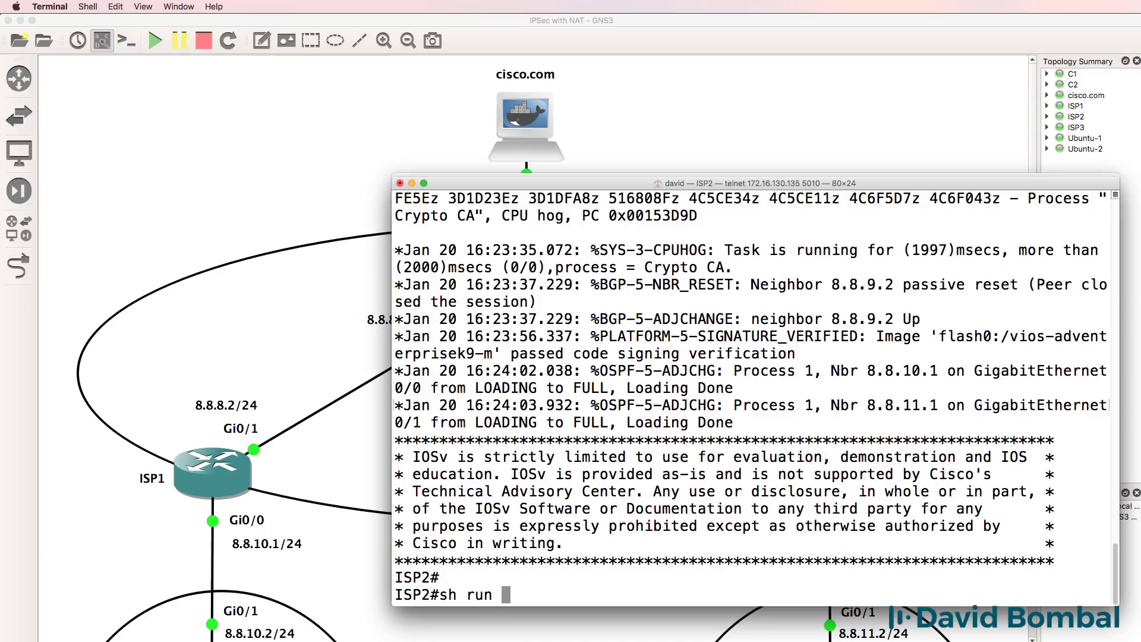
type("| i dns")
key("Return")
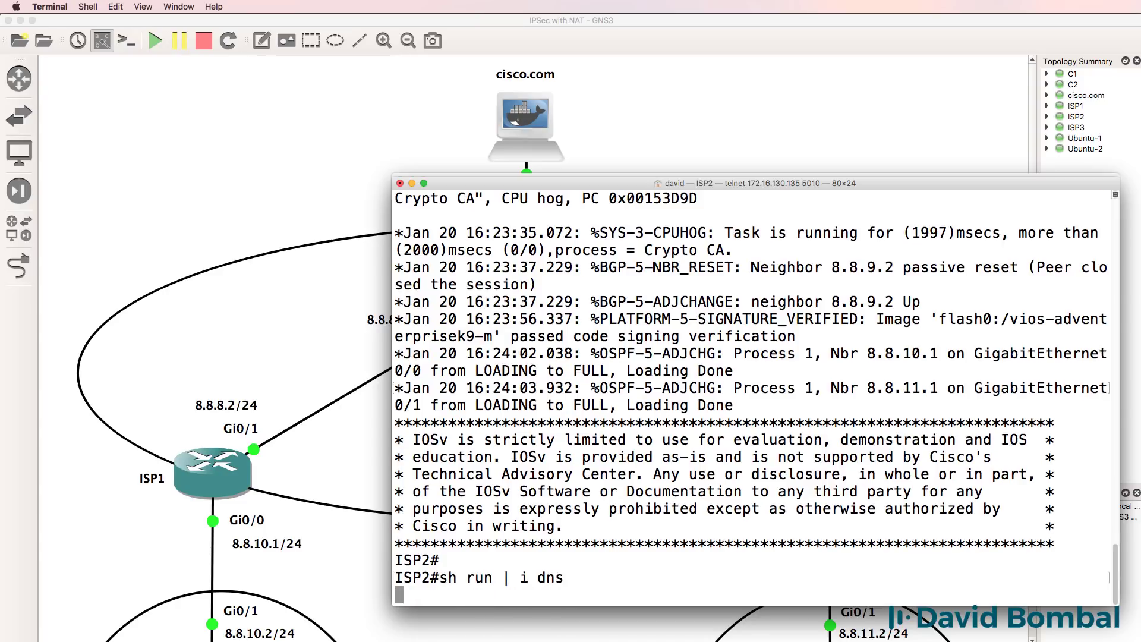
left_click_drag(510, 577, 392, 583)
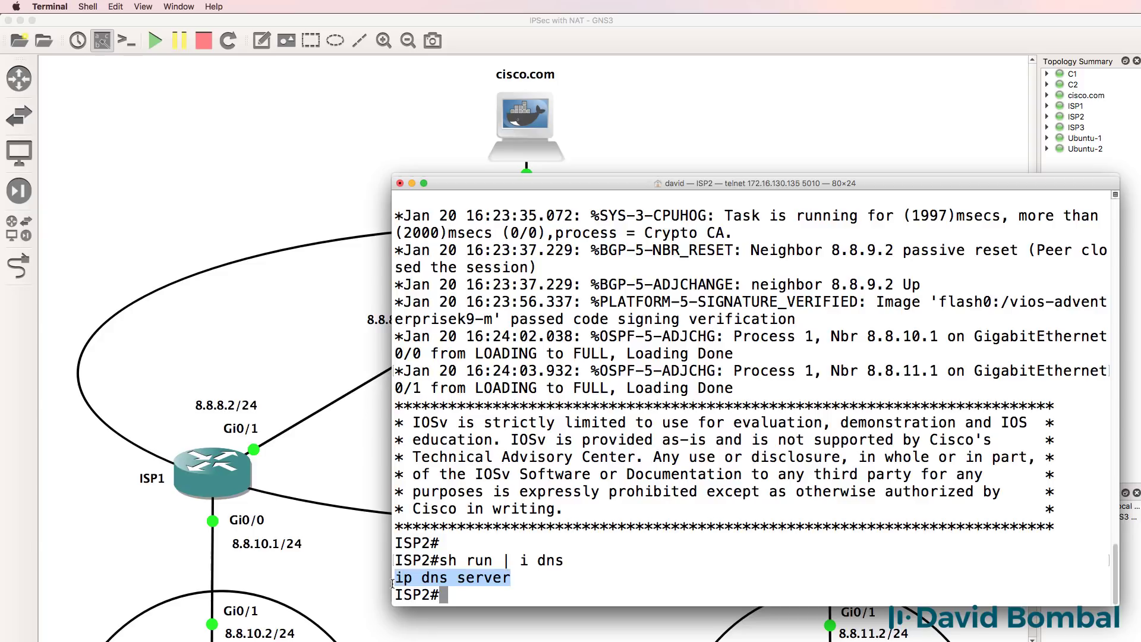
Step: Show ISP2's ip host entry mapping cisco.com to 8.8.4.8 with 'sh run | i host'
type("sh run ")
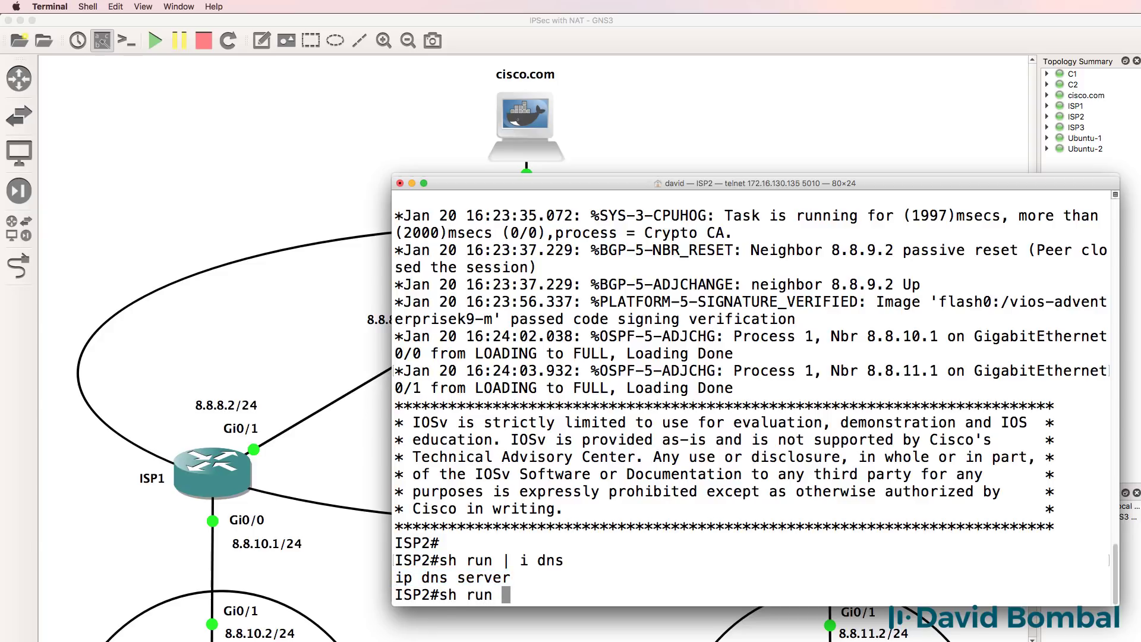
type("| i host")
key("Return")
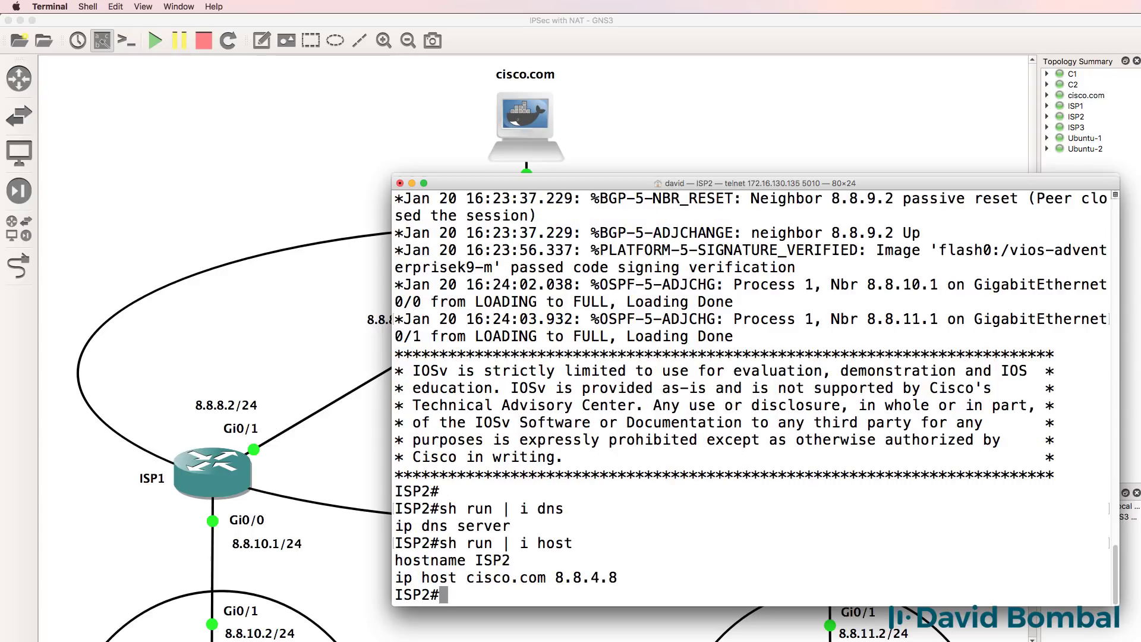
left_click_drag(546, 577, 469, 580)
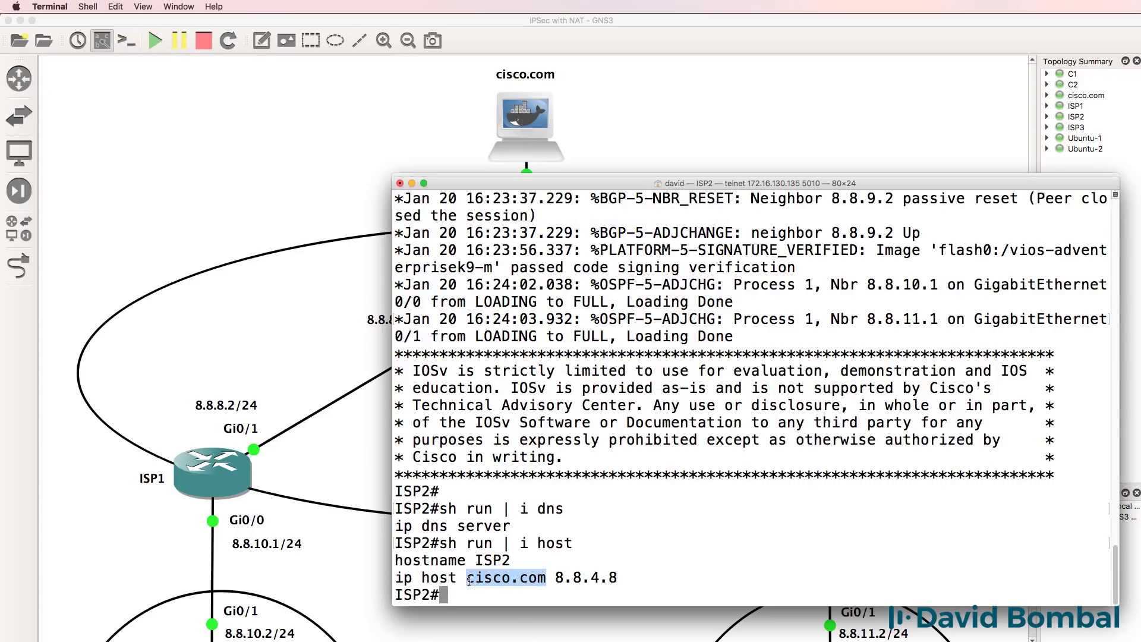
Step: Open ISP1's console and ping cisco.com, resolved via 8.8.8.8 to 8.8.4.8, 100% success
right_click(220, 457)
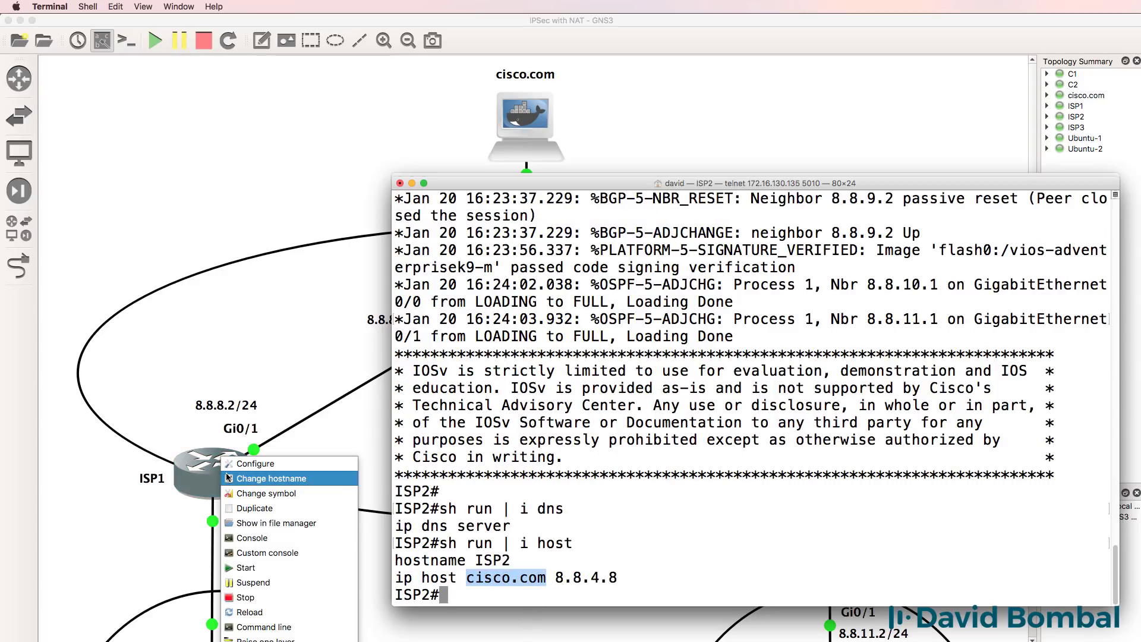
left_click(260, 539)
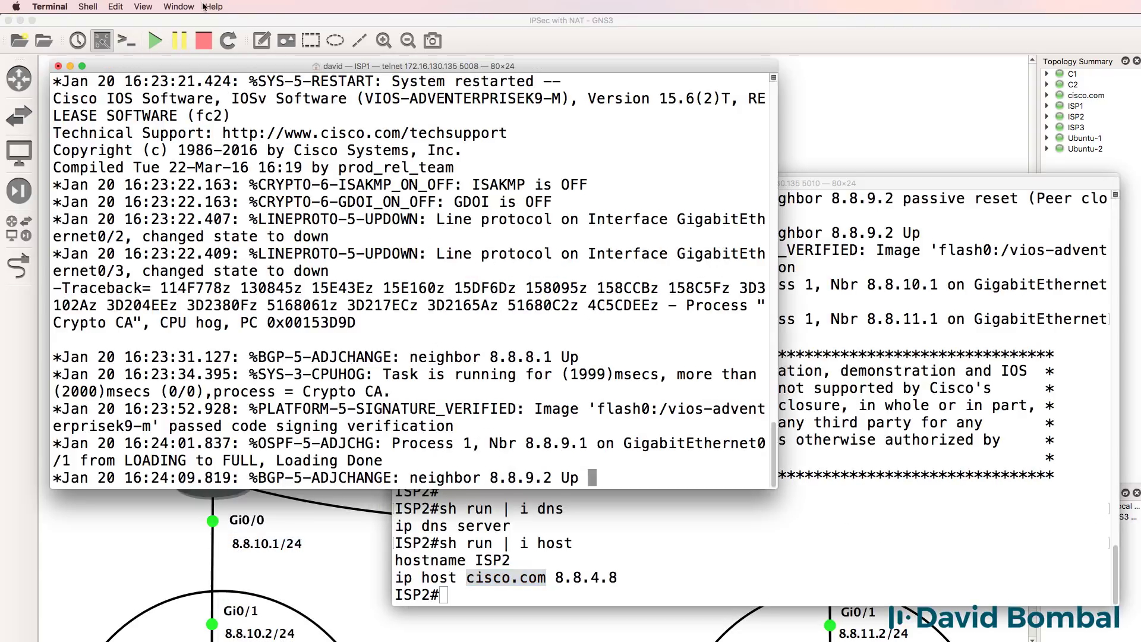
left_click_drag(258, 68, 573, 168)
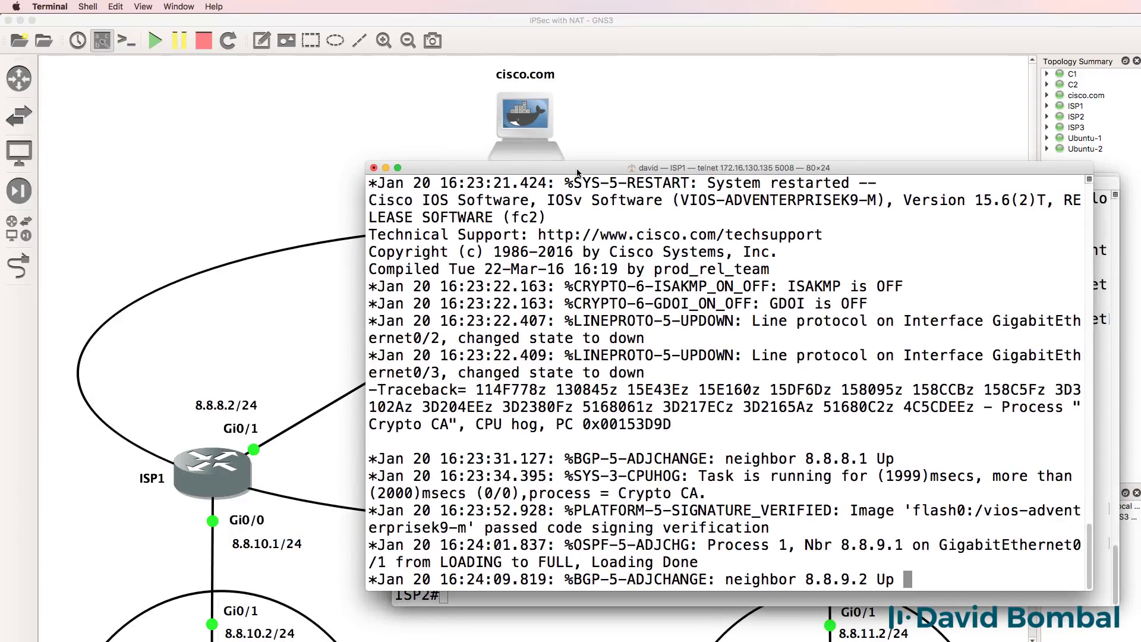
key("Return")
key("Return")
type("ping cisco.com")
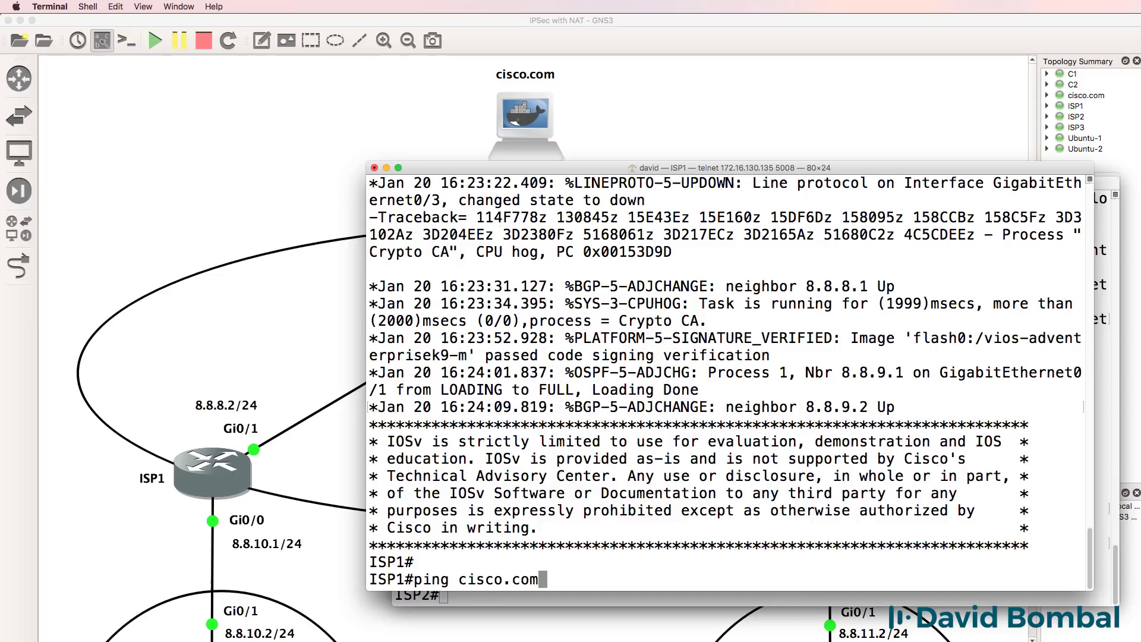
key("Return")
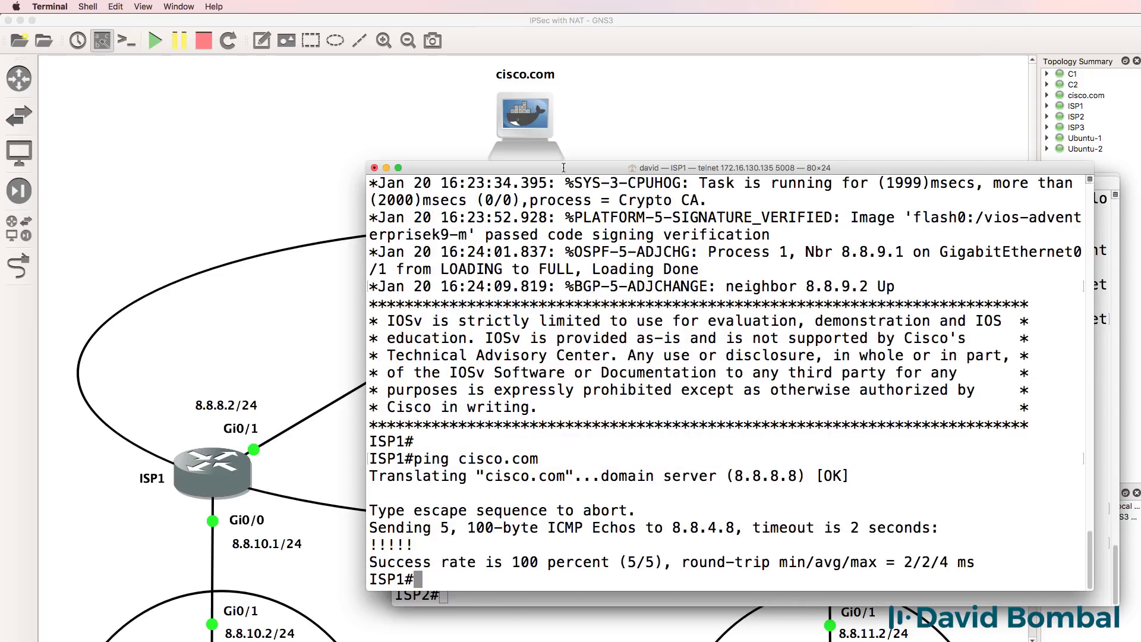
left_click(582, 42)
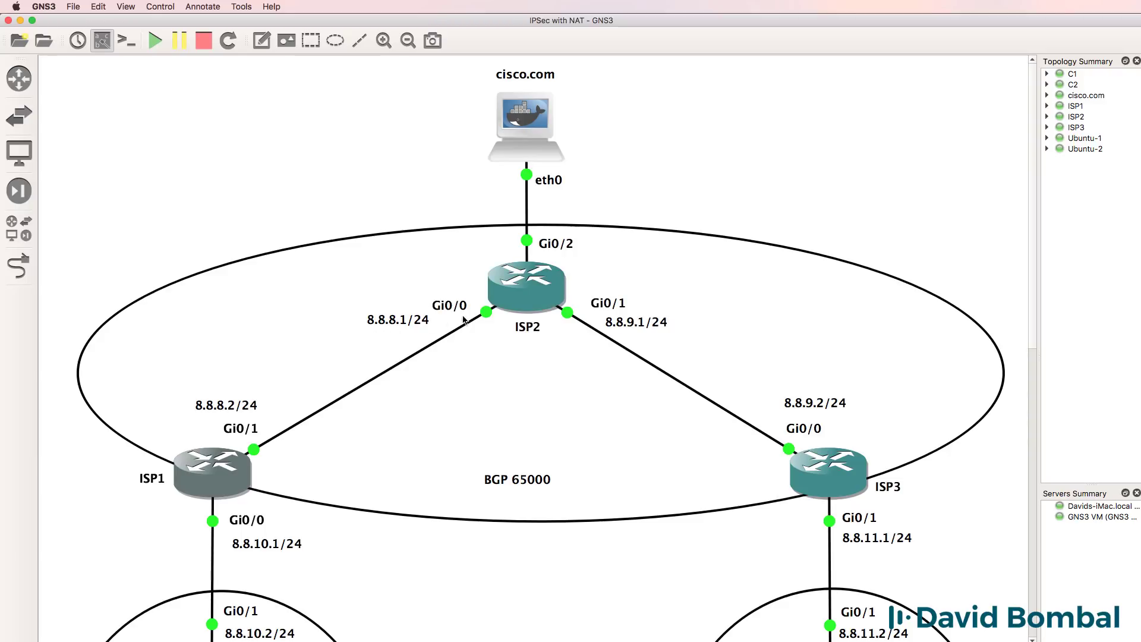
Step: Page ISP2's running config to Gi0/0, highlighting secondary address 8.8.8.8 beside 8.8.8.1
double_click(525, 297)
key("Return")
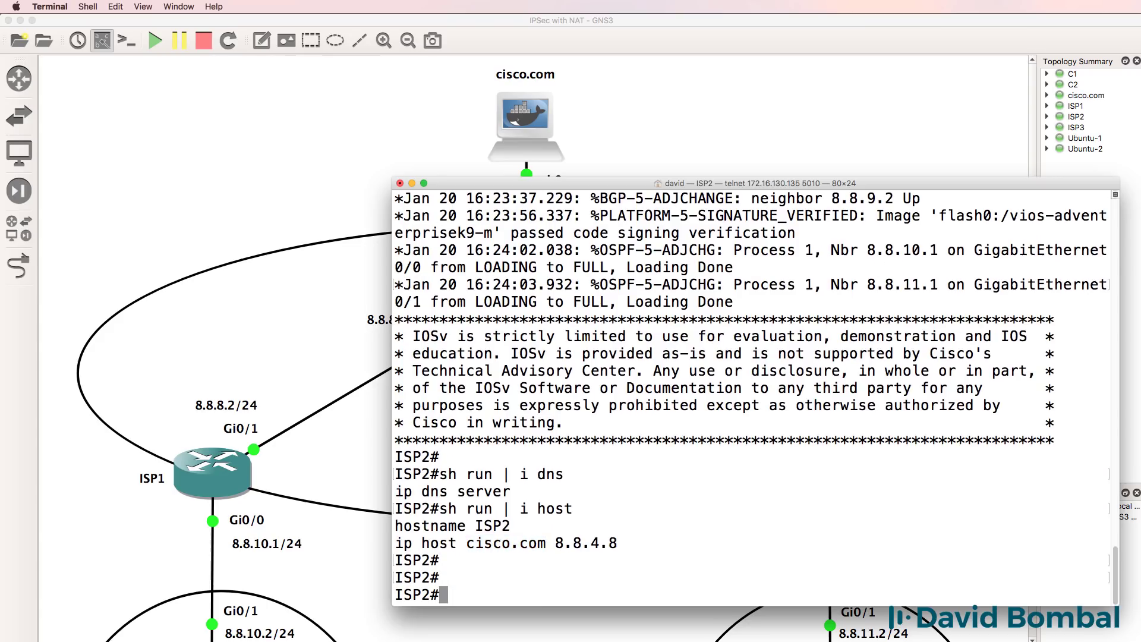
type("sh run")
key("Return")
key("space")
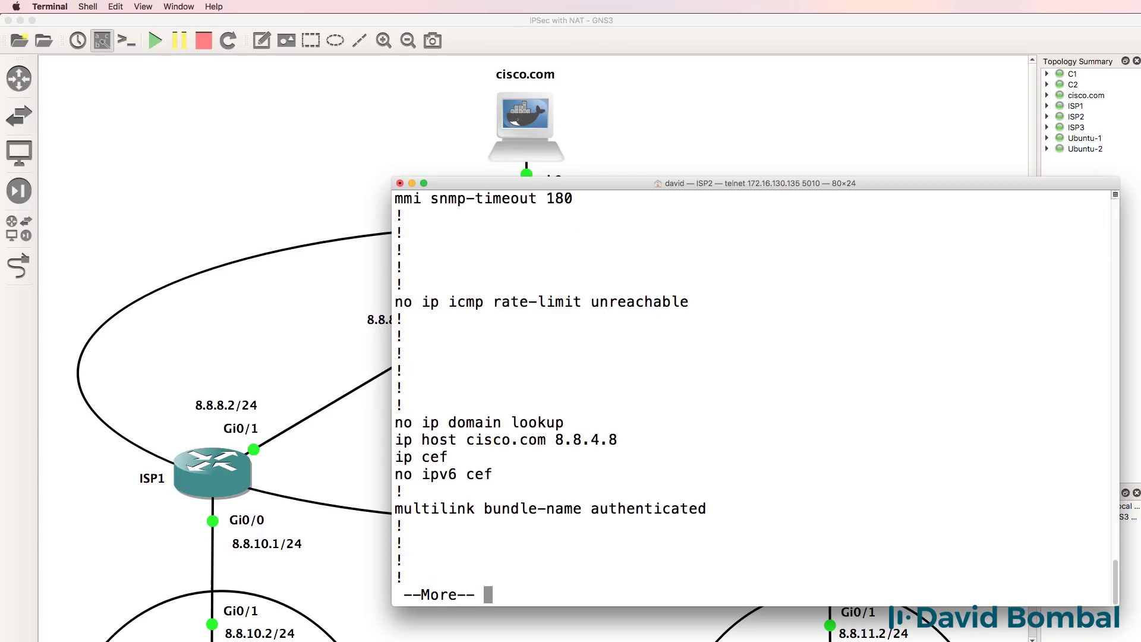
key("space")
left_click_drag(779, 543, 395, 543)
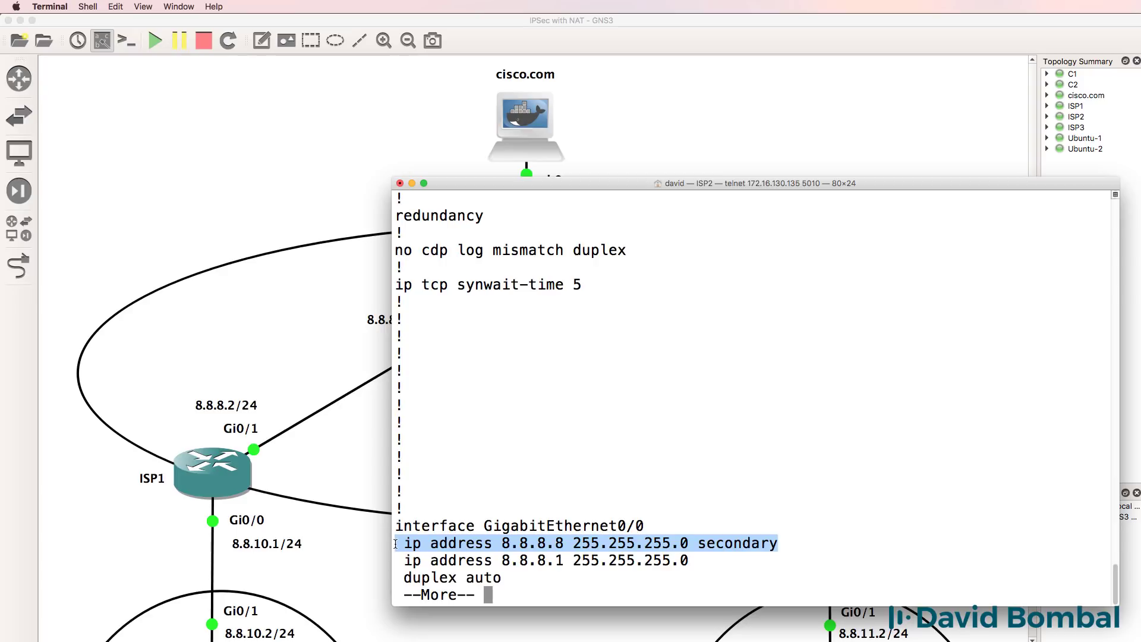
left_click(658, 41)
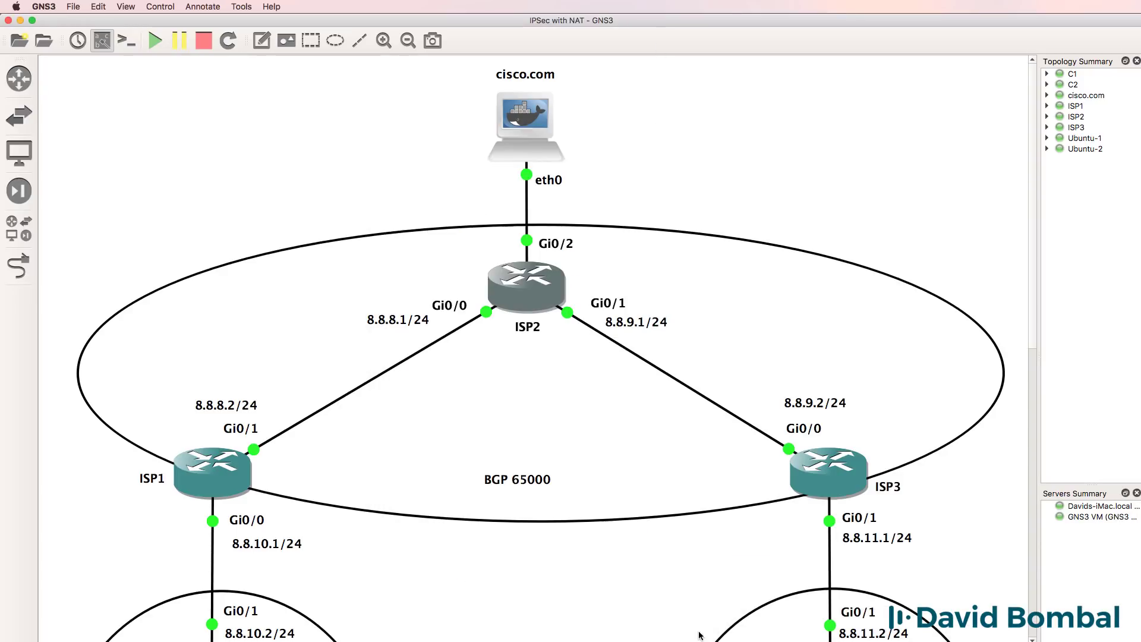
Step: Scroll the canvas to read the Tasks and Lab Details notes, then back to the customer sites
scroll(941, 531, "right", 10)
scroll(479, 379, "down", 6)
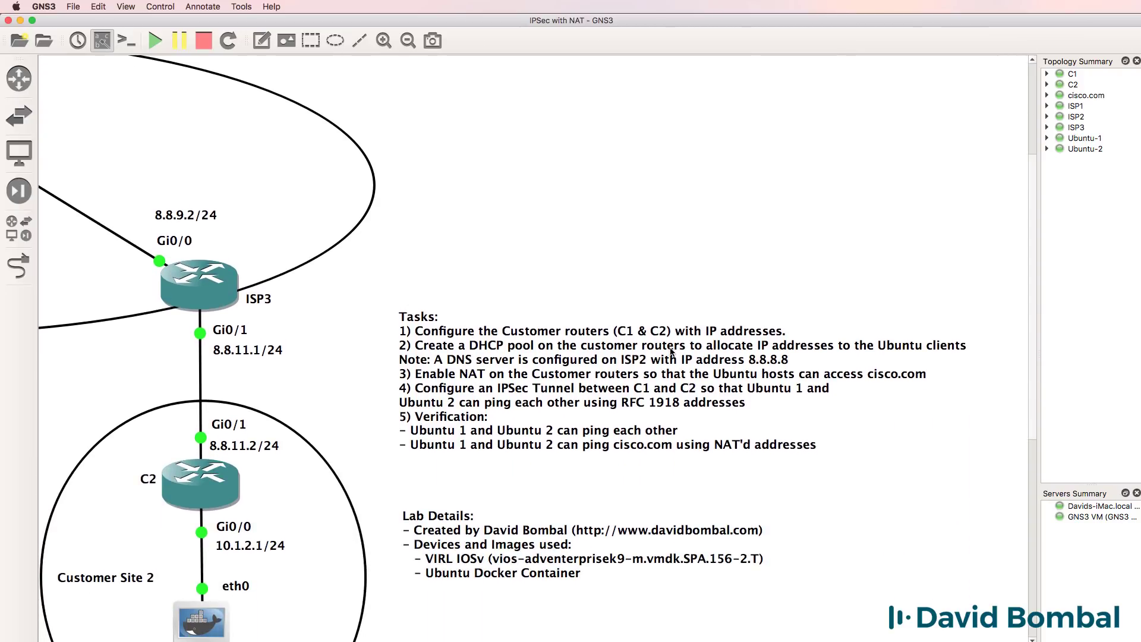
scroll(1034, 270, "down", 5)
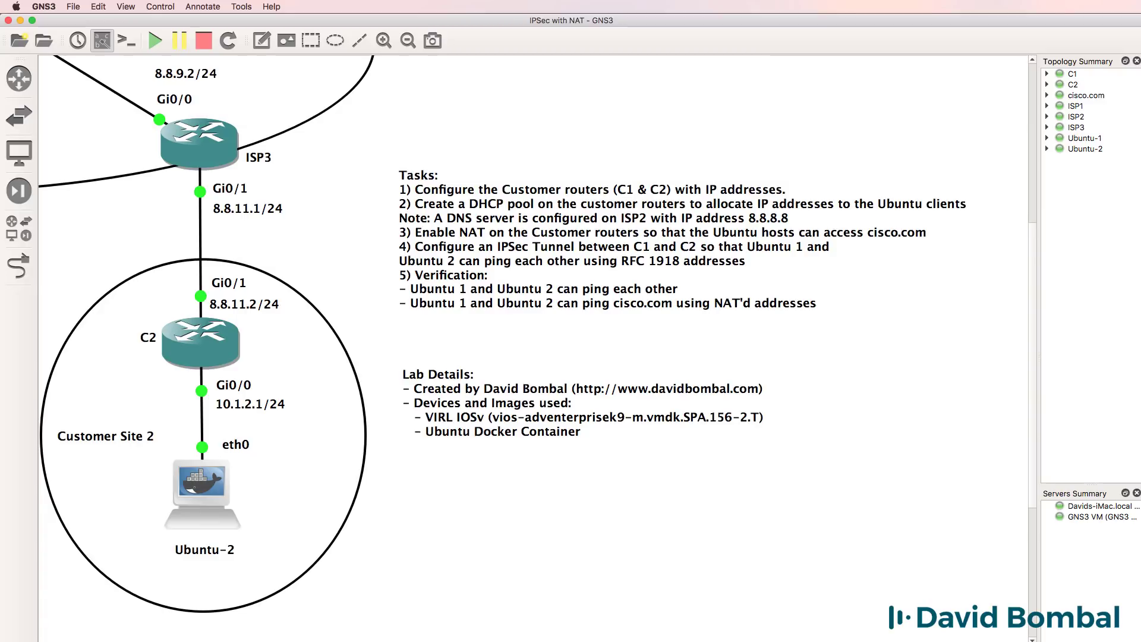
scroll(533, 334, "left", 15)
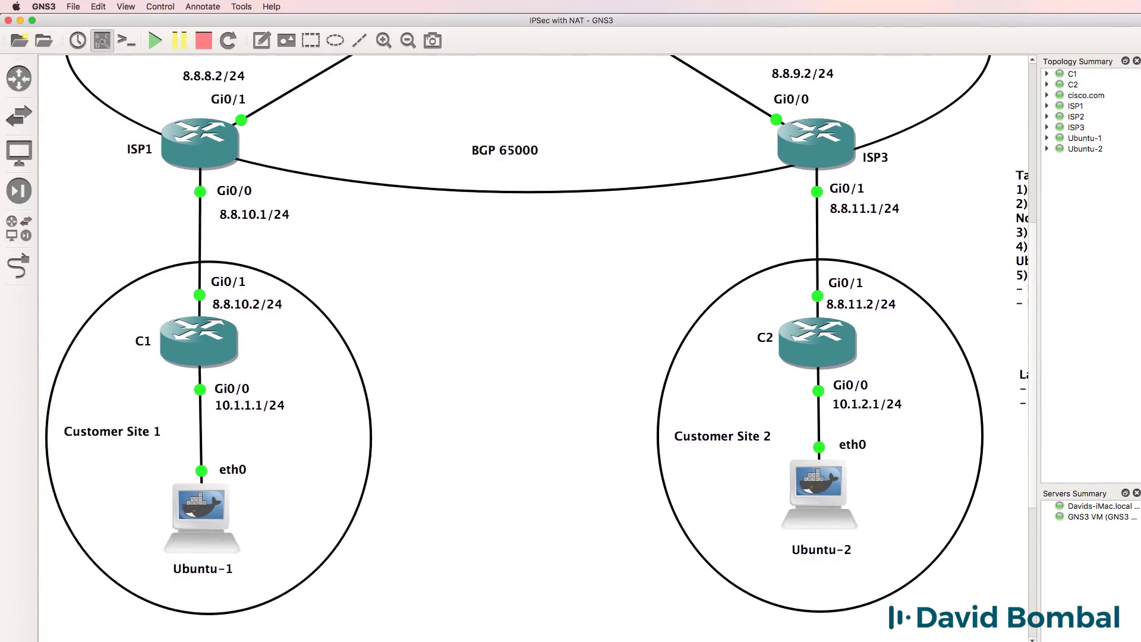
Step: Check the Ubuntu-1, Ubuntu-2, C2 and C1 node details, all started, then review the ISP core
mouse_move(225, 530)
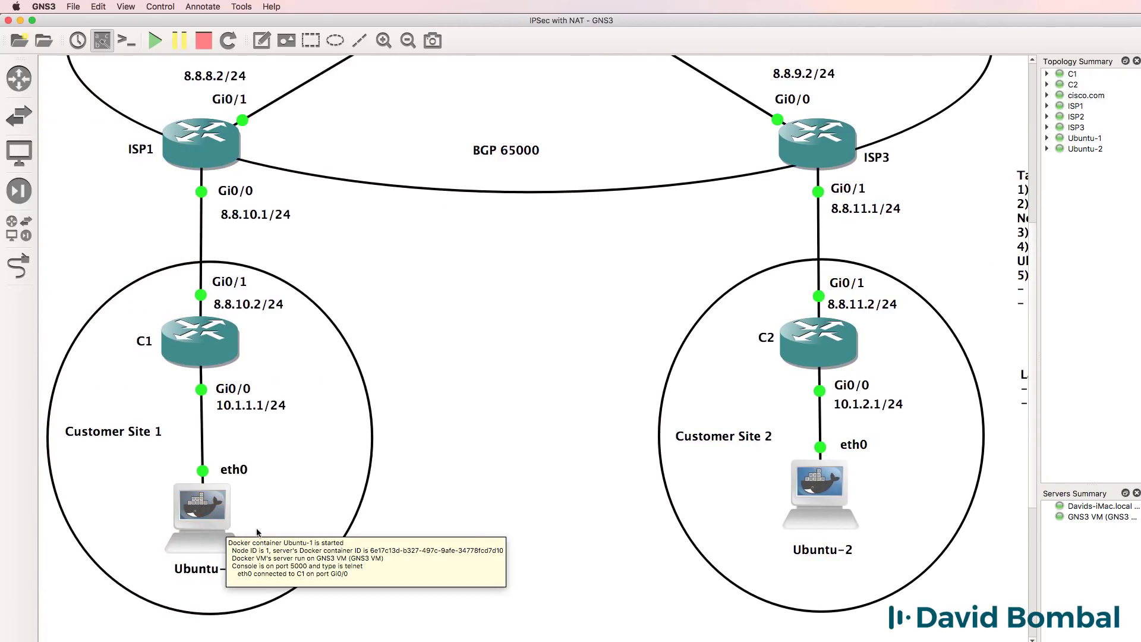
mouse_move(817, 489)
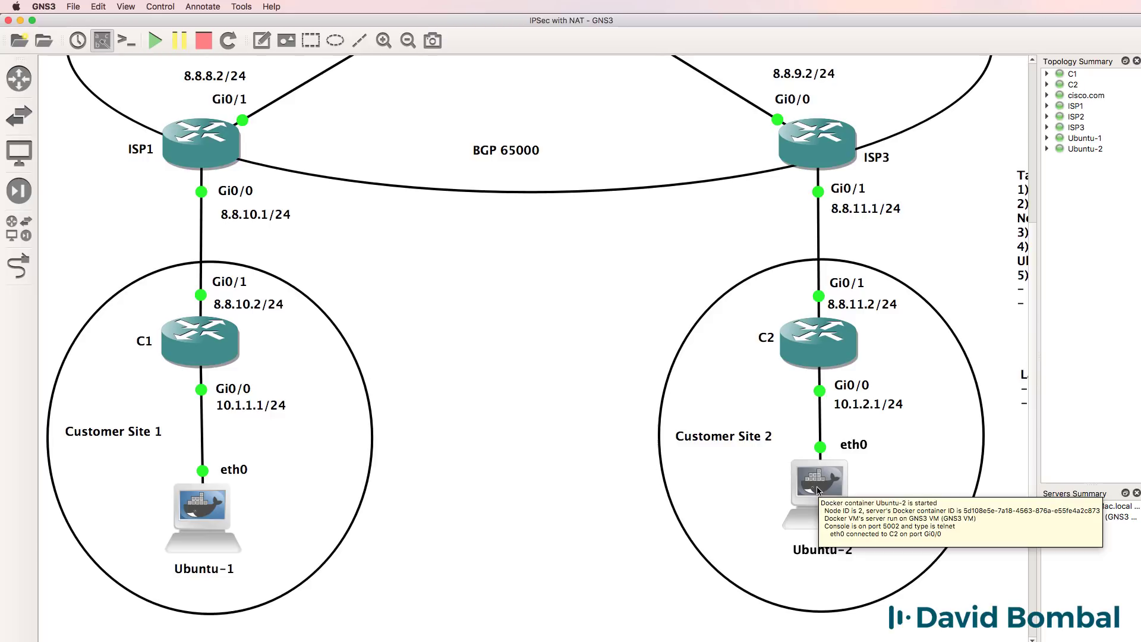
mouse_move(844, 347)
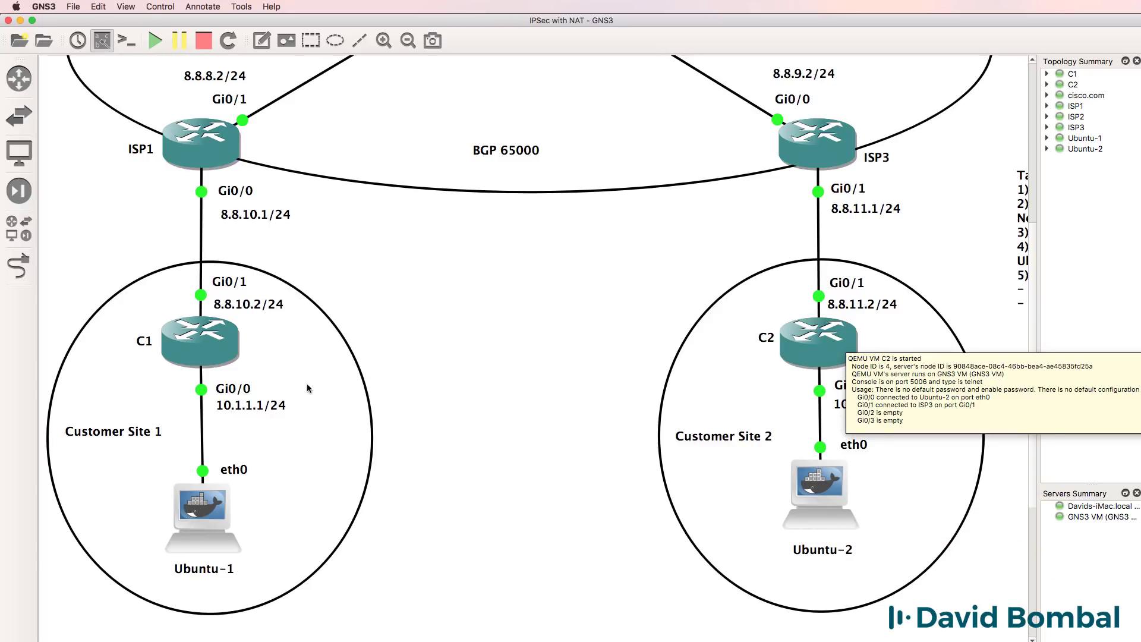
mouse_move(203, 360)
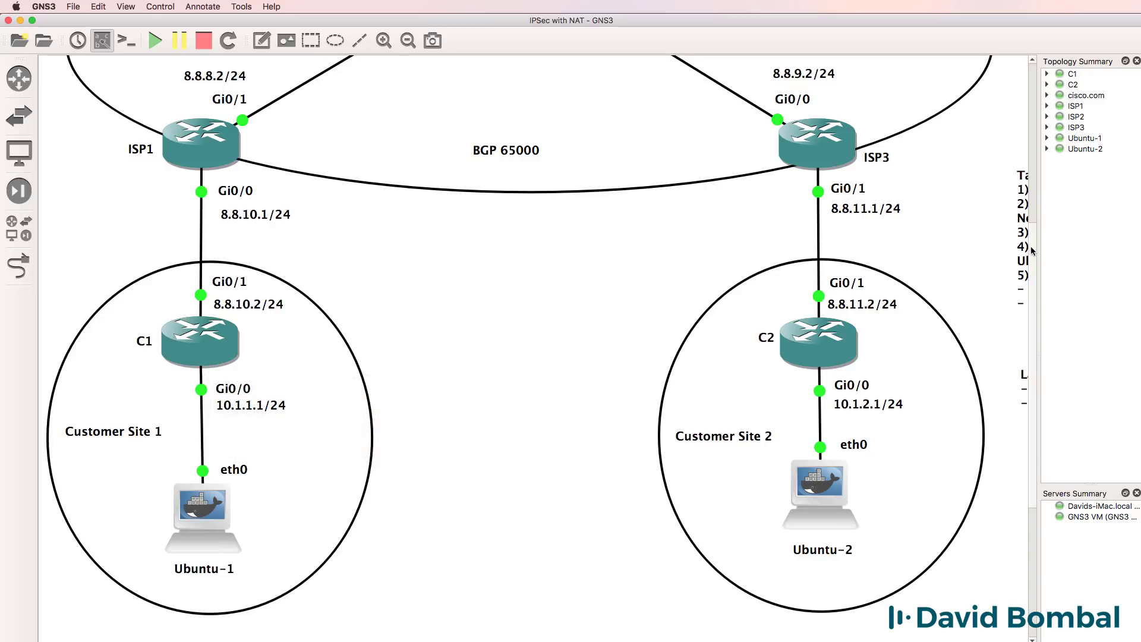
left_click_drag(1030, 246, 1031, 88)
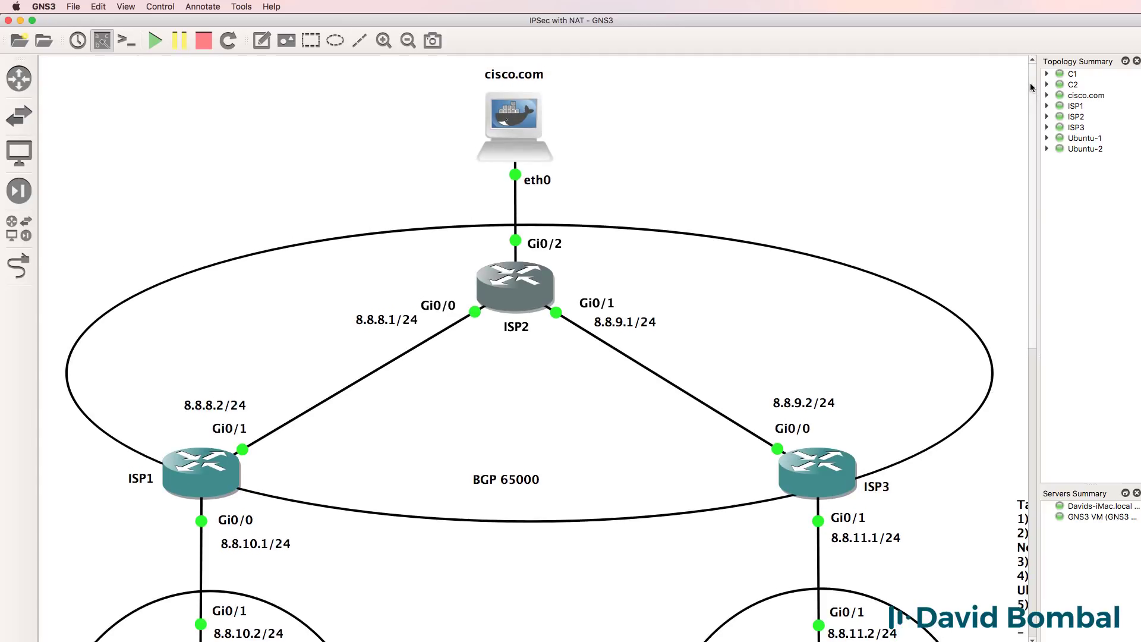
left_click_drag(1033, 185, 1040, 257)
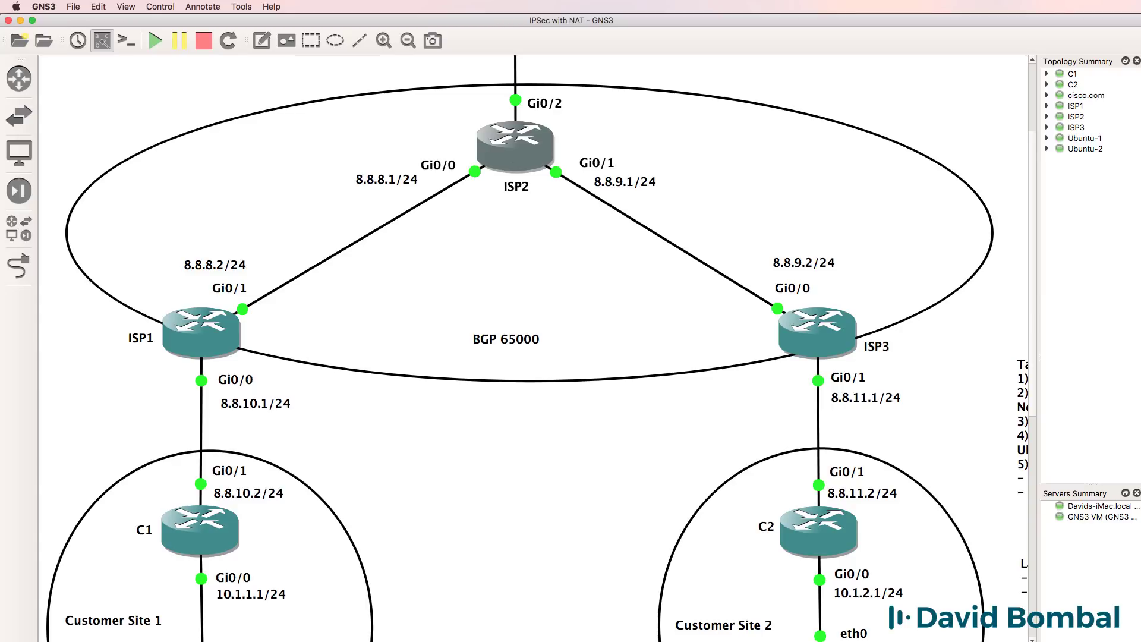
Step: Show ISP1's routing table with 'sh ip route' and highlight its OSPF routes
key("super+Tab")
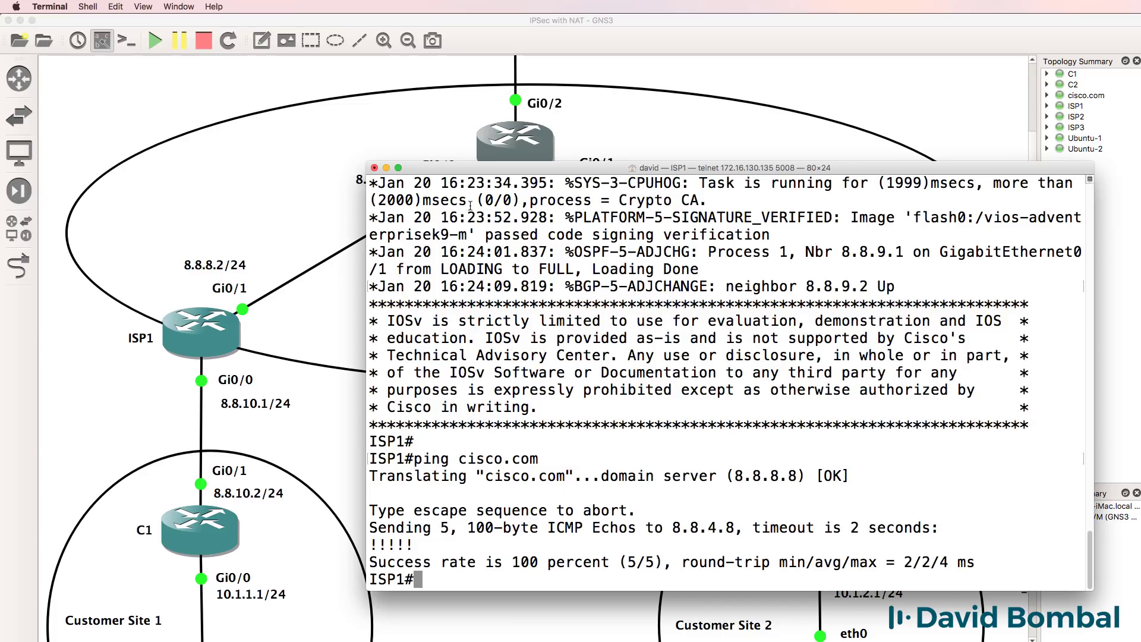
left_click_drag(533, 159, 516, 35)
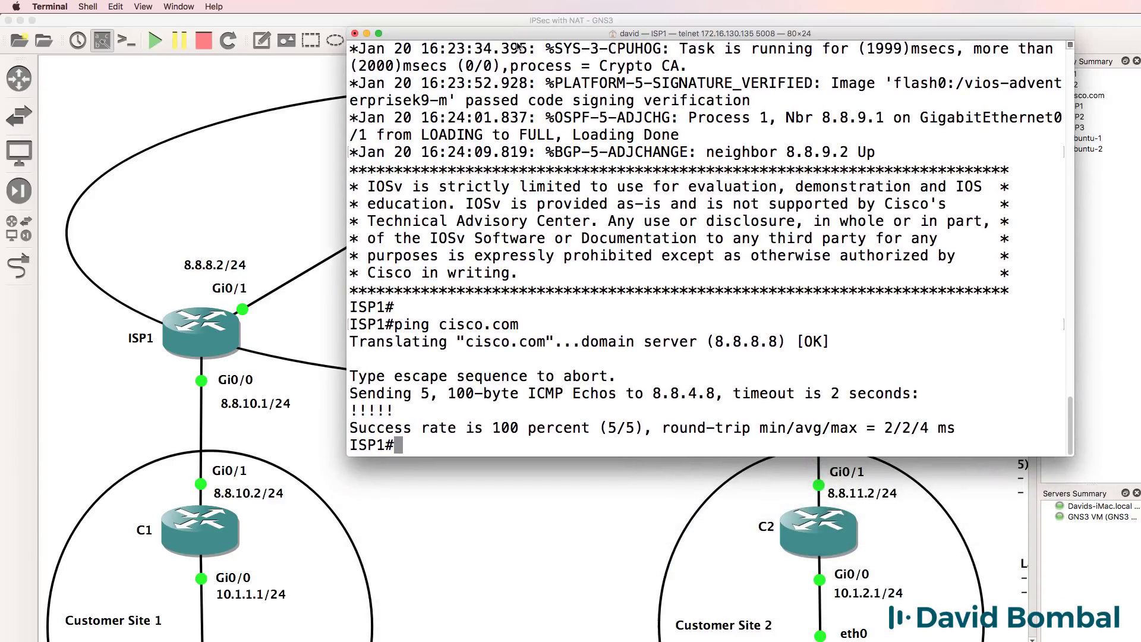
key("Return")
key("Return")
type("sh ip route")
key("Return")
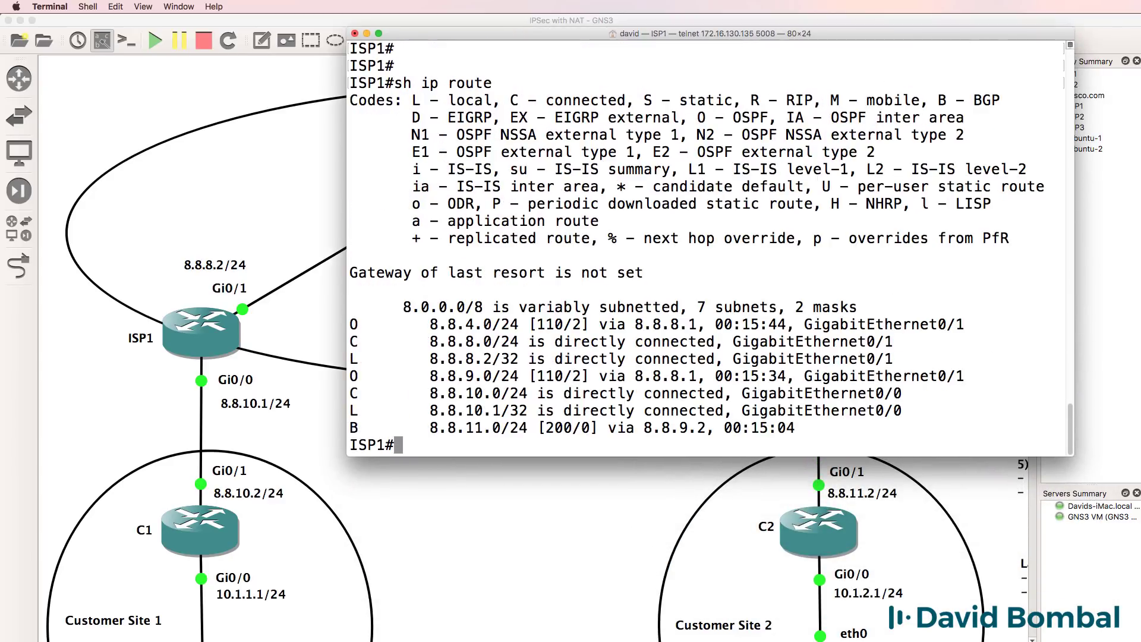
left_click_drag(351, 290, 916, 426)
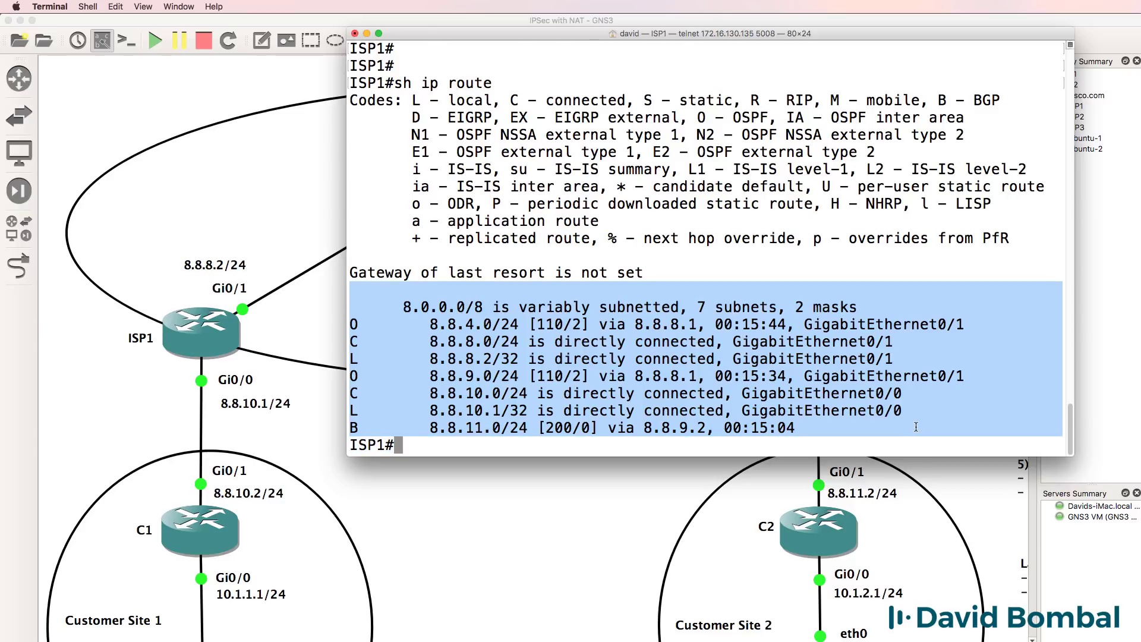
Step: Show ISP1's protocols, listing BGP 65000 neighbors 8.8.8.1 and 8.8.9.2
type("sh ip prot")
key("Return")
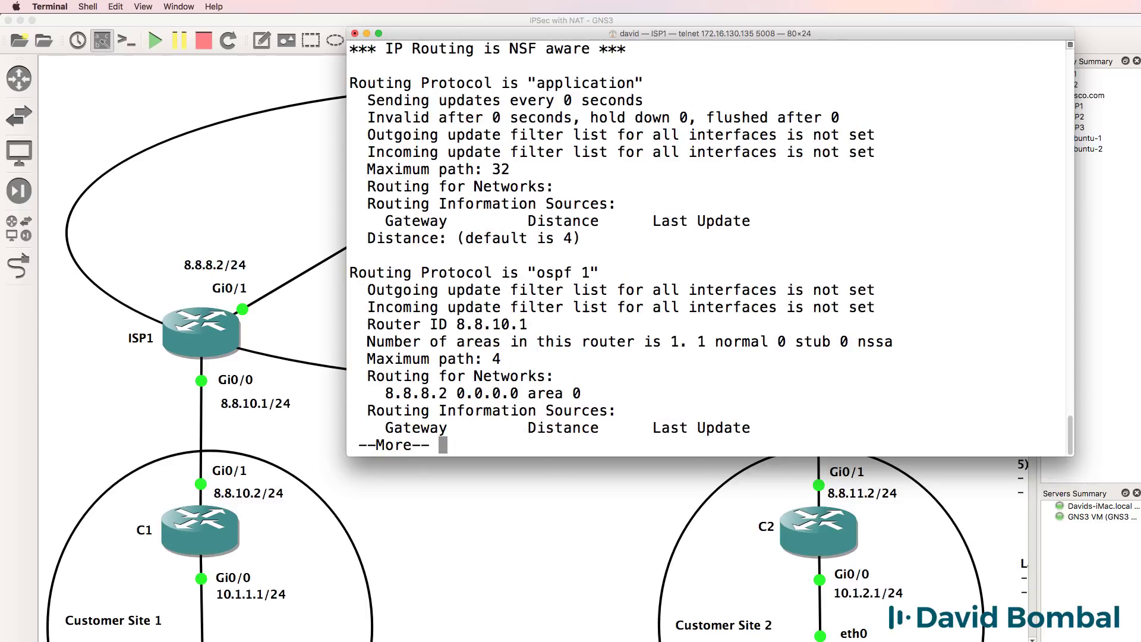
key("space")
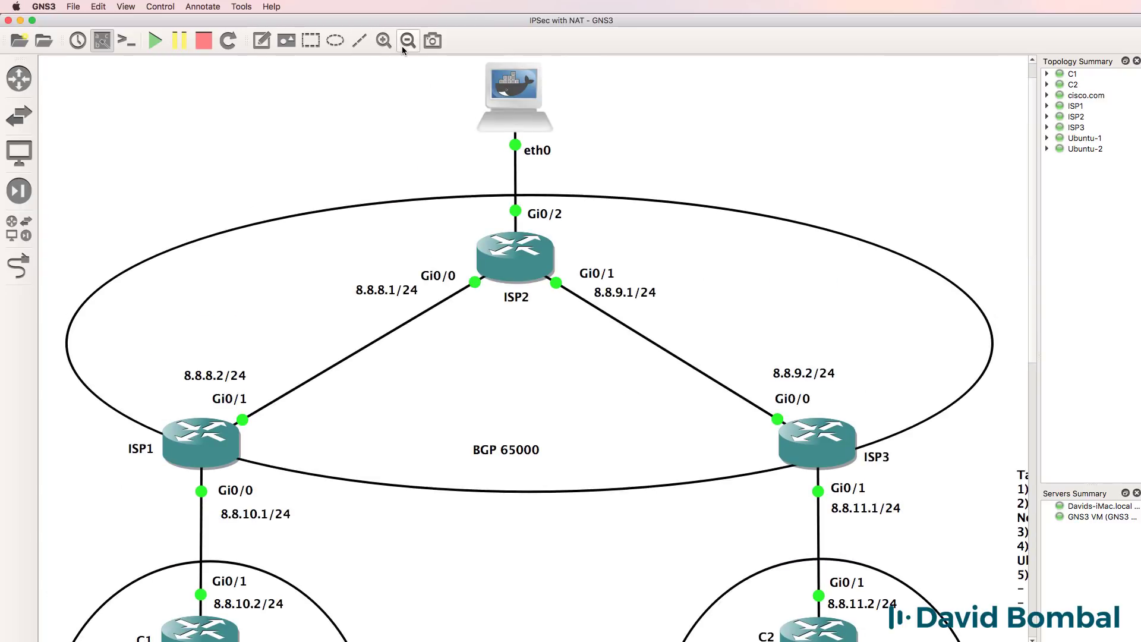
Step: Zoom out and scroll until both customer sites, the ISP ring and Tasks notes are visible
left_click(402, 48)
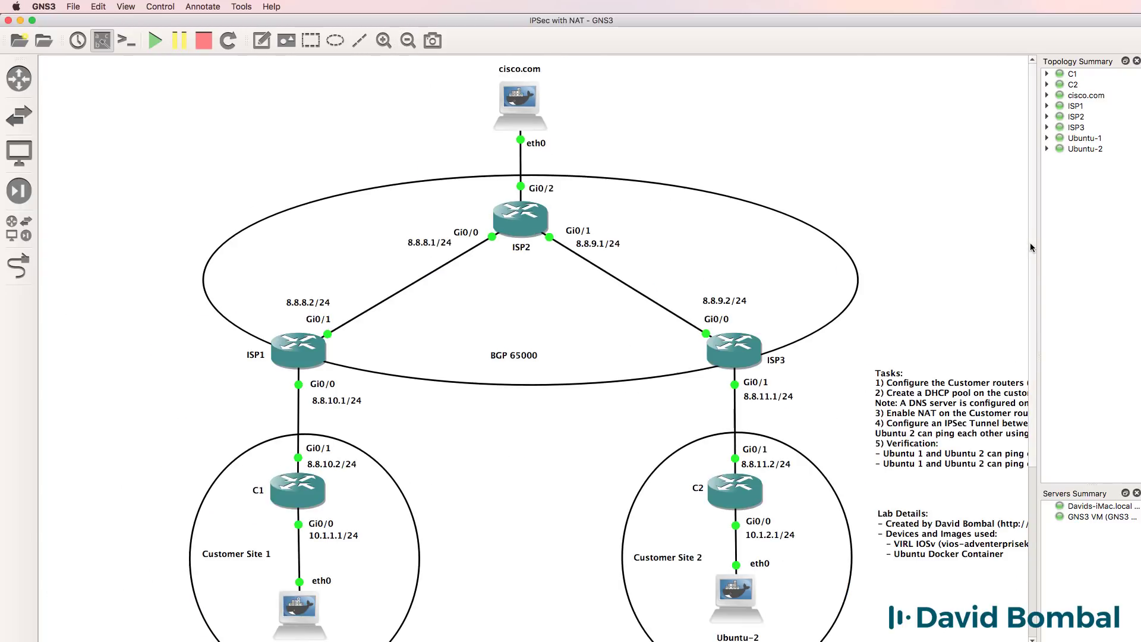
scroll(1031, 244, "down", 3)
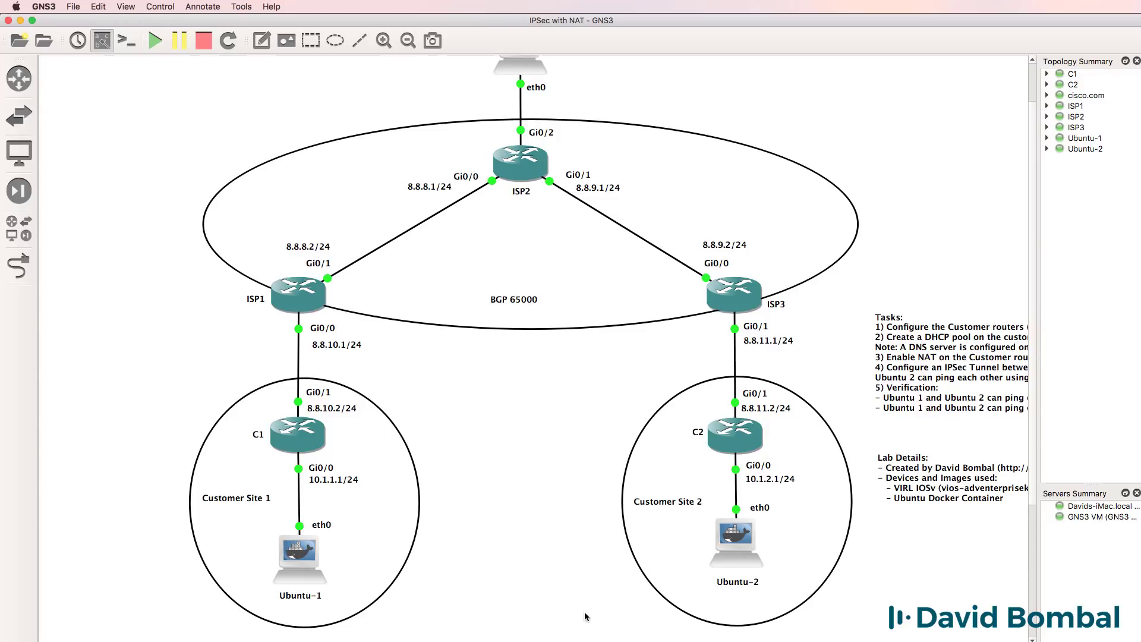
scroll(535, 345, "right", 4)
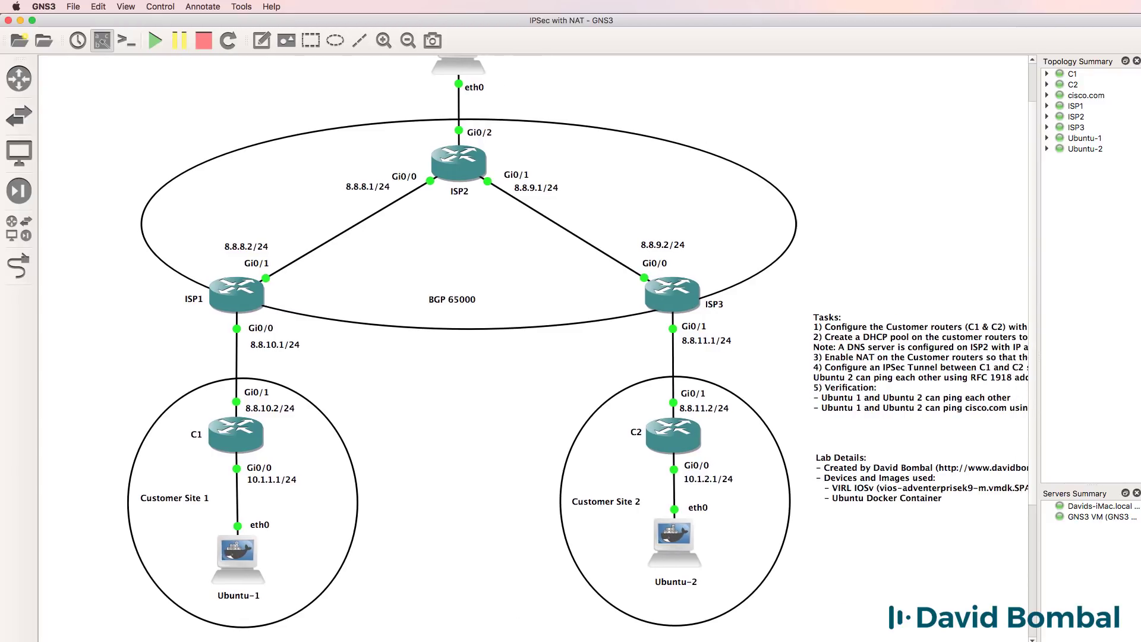
scroll(1032, 217, "up", 2)
scroll(1033, 216, "down", 1)
scroll(1033, 218, "up", 1)
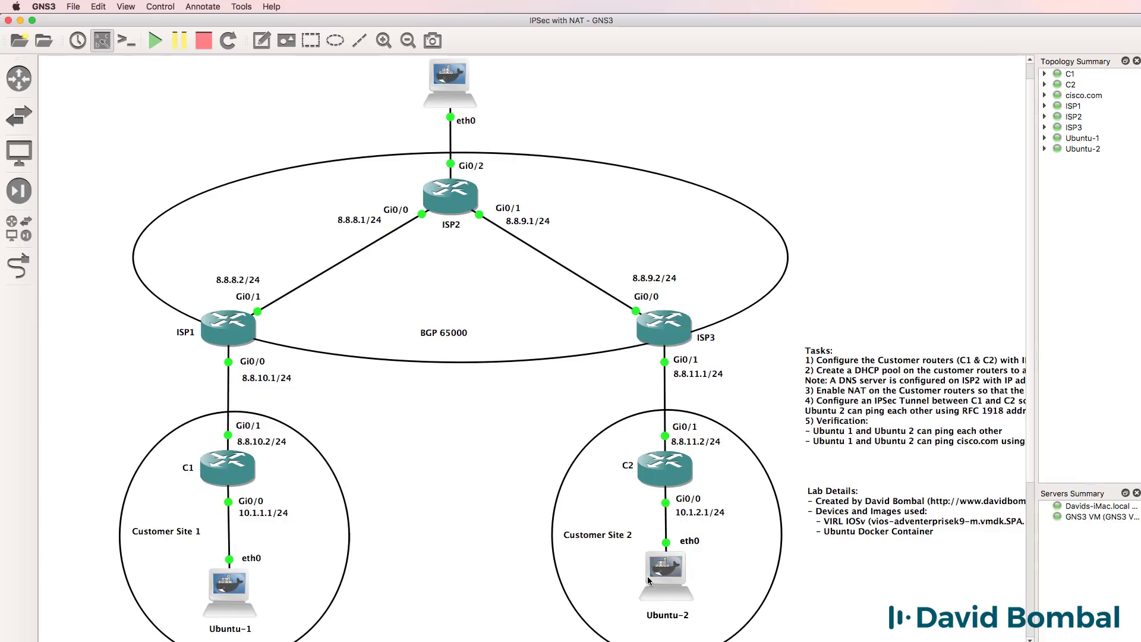
mouse_move(648, 580)
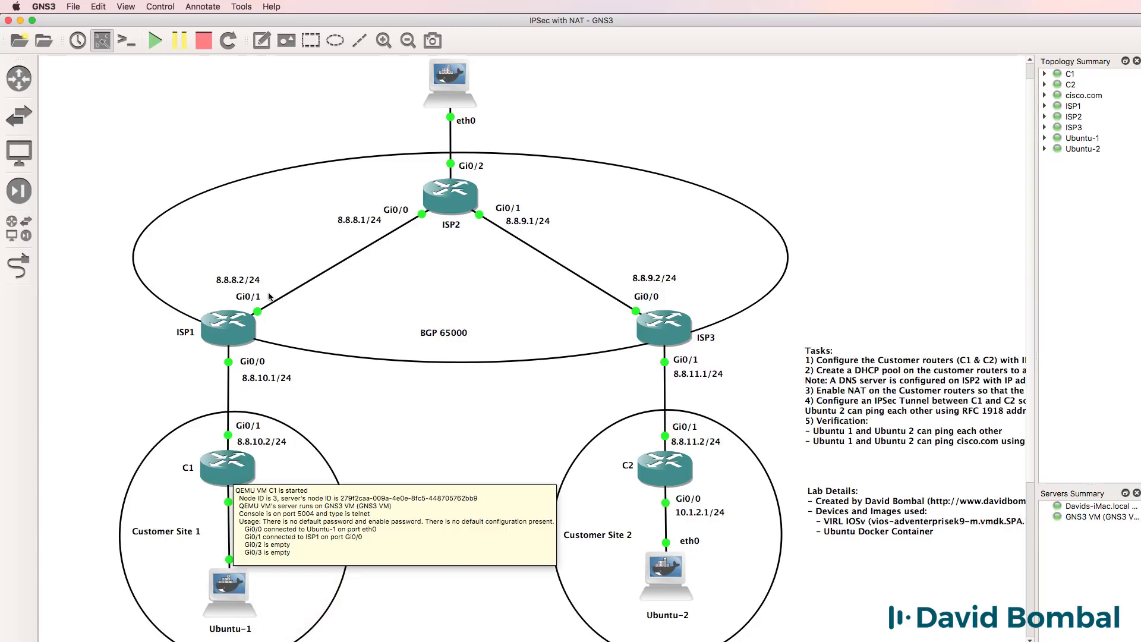
mouse_move(660, 338)
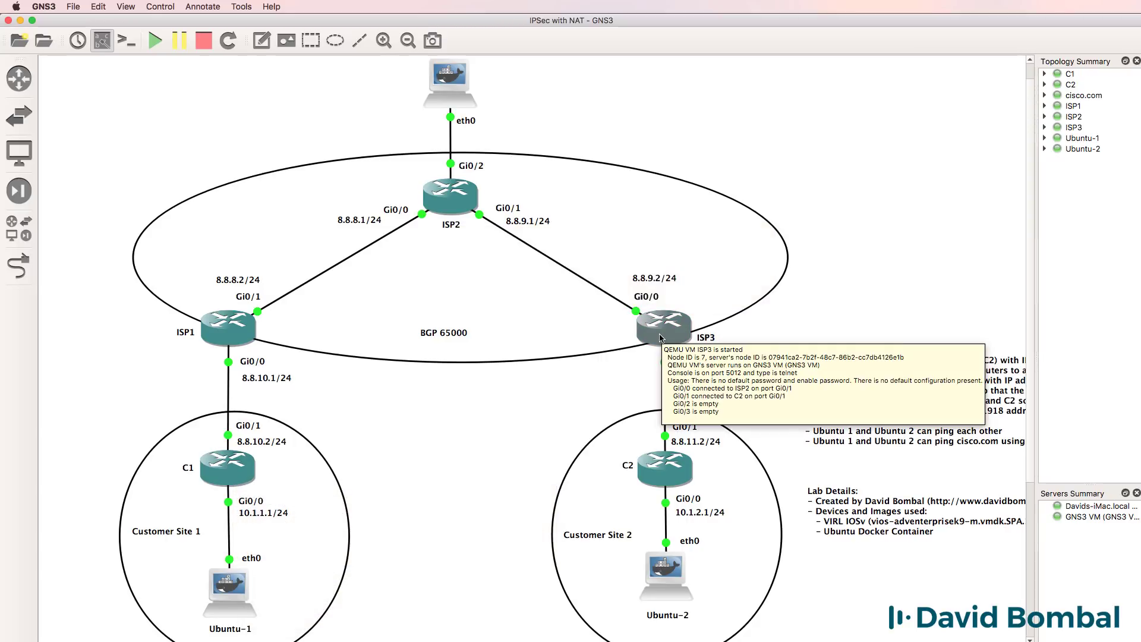
mouse_move(677, 465)
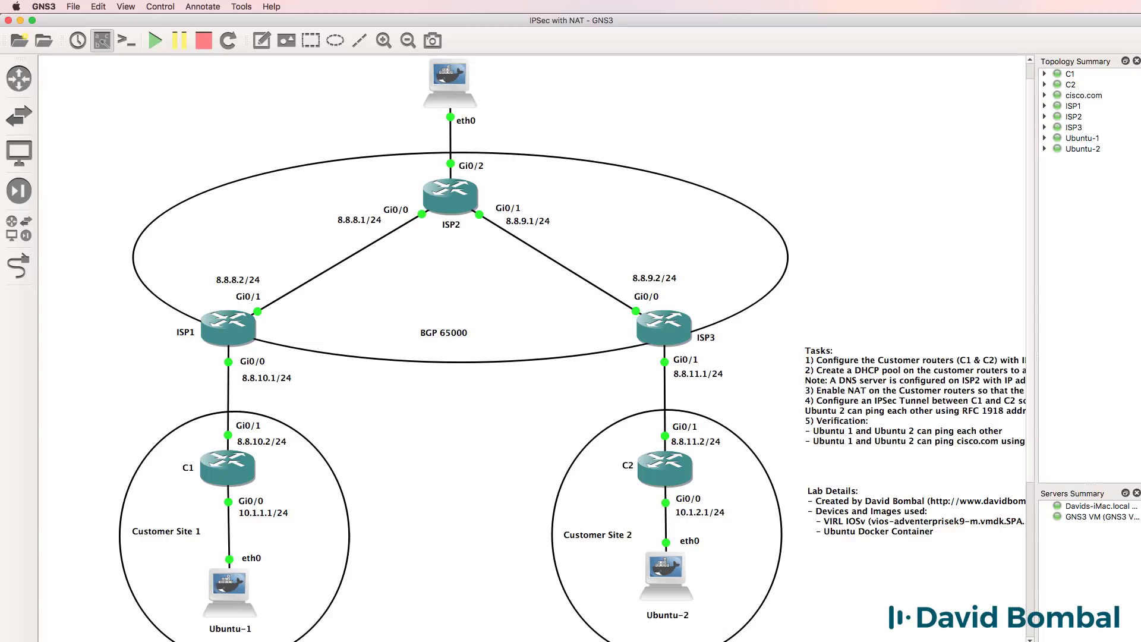
scroll(532, 350, "right", 10)
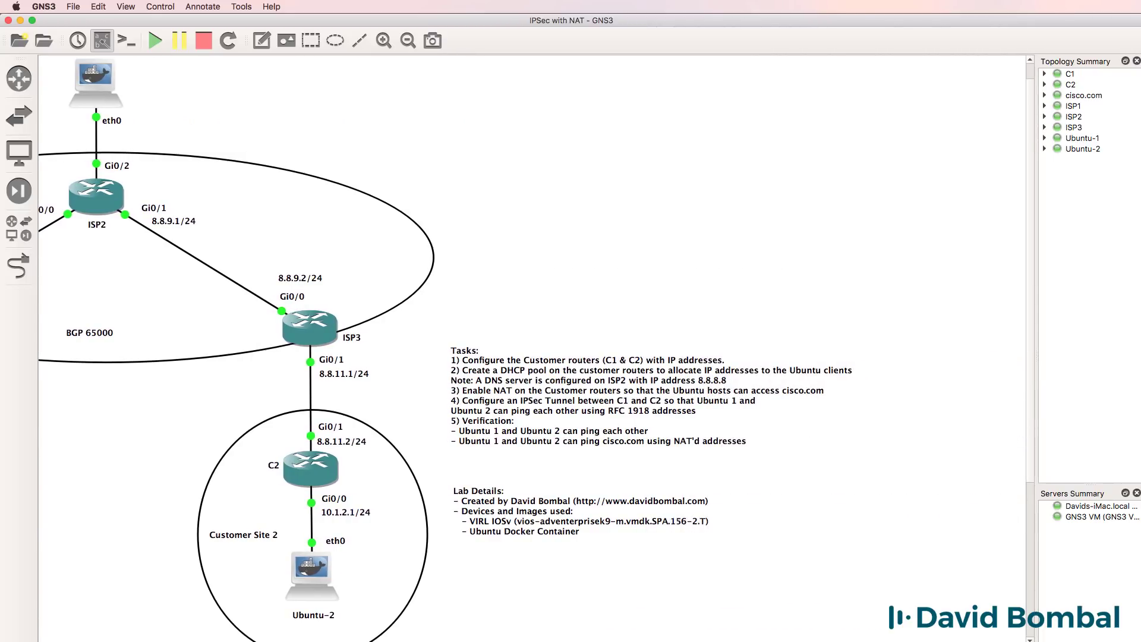
scroll(540, 511, "left", 5)
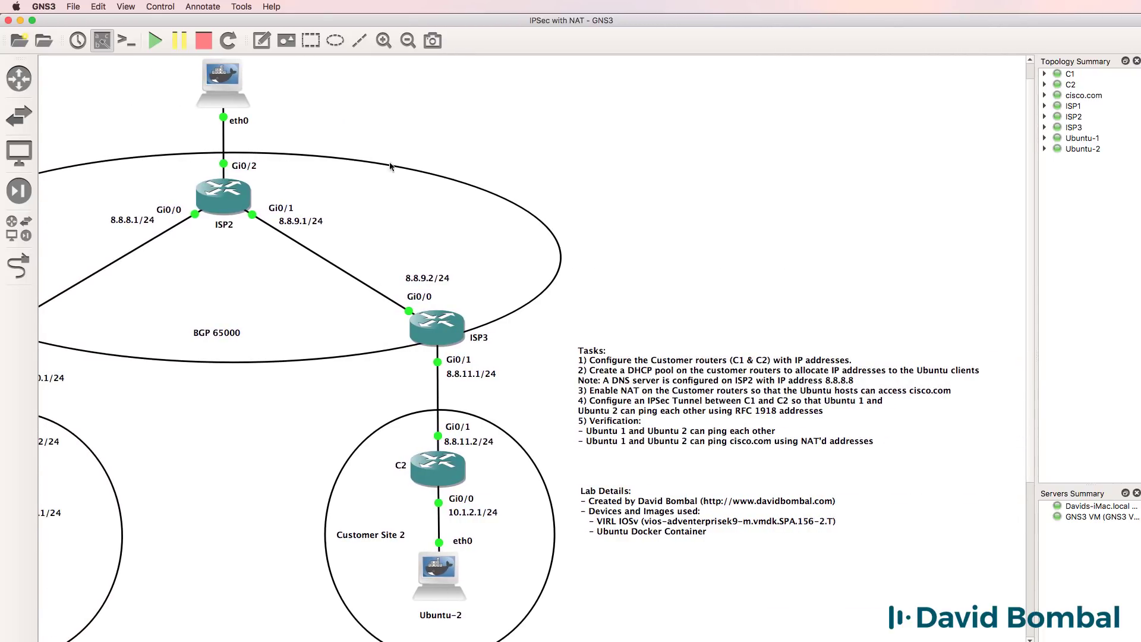
left_click(383, 40)
scroll(421, 417, "down", 5)
scroll(421, 417, "right", 4)
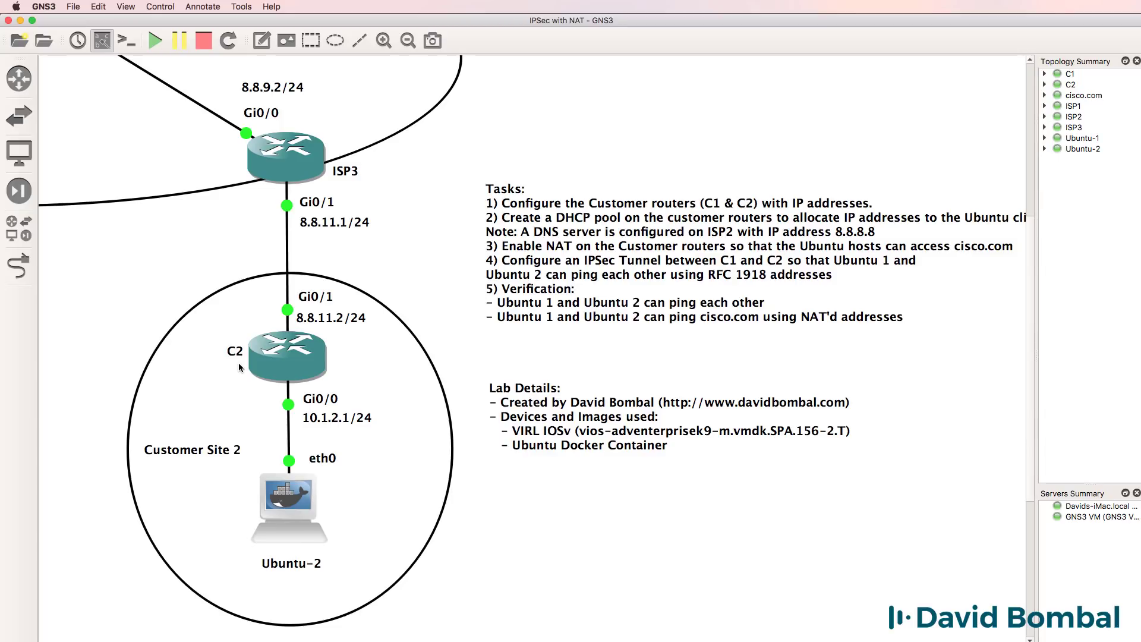
scroll(535, 482, "down", 3)
scroll(542, 563, "left", 5)
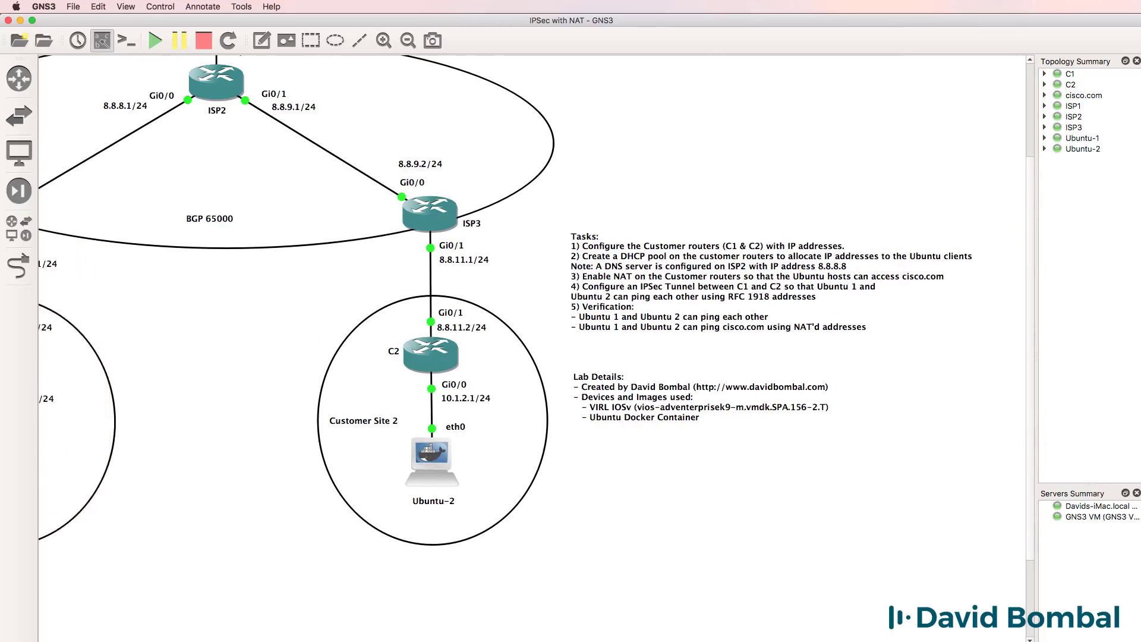
scroll(524, 544, "left", 3)
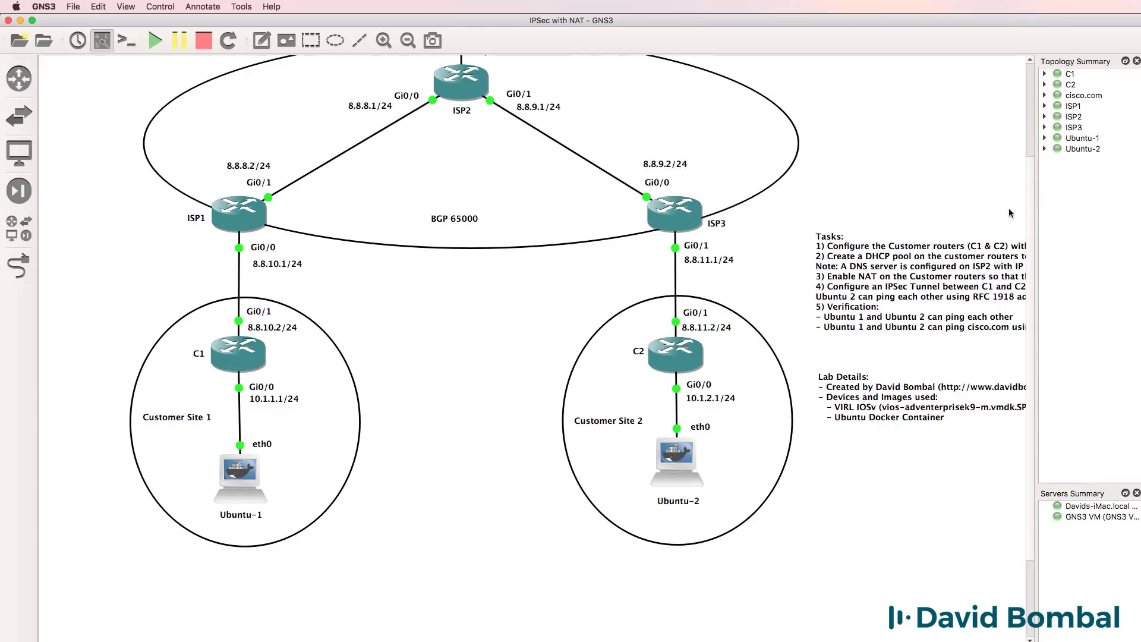
scroll(1028, 178, "up", 3)
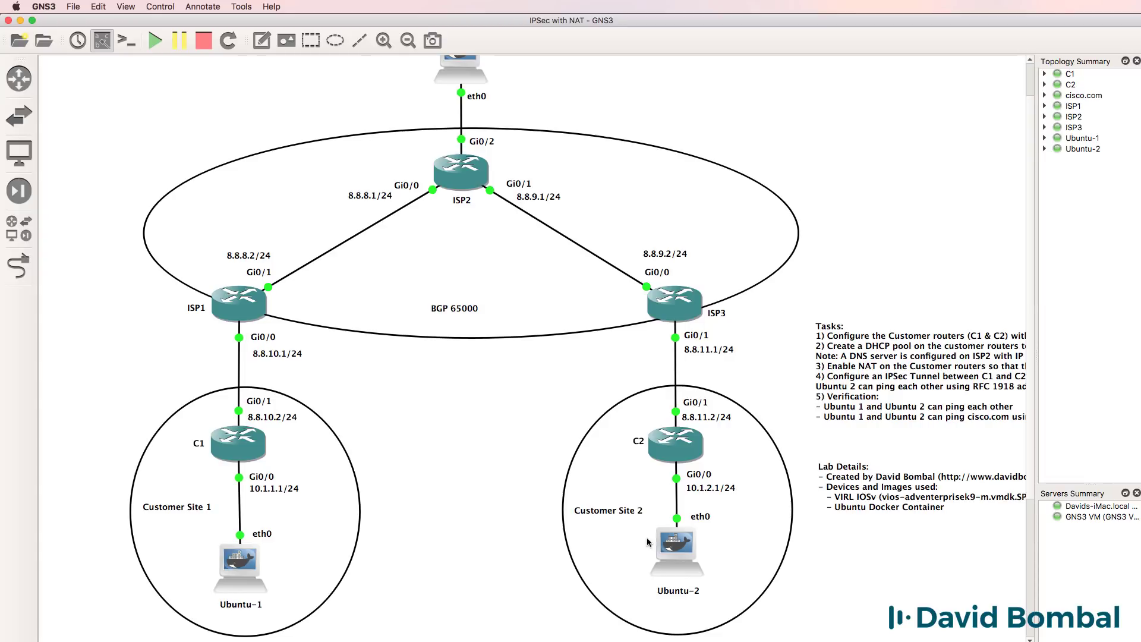
mouse_move(667, 549)
scroll(594, 357, "right", 5)
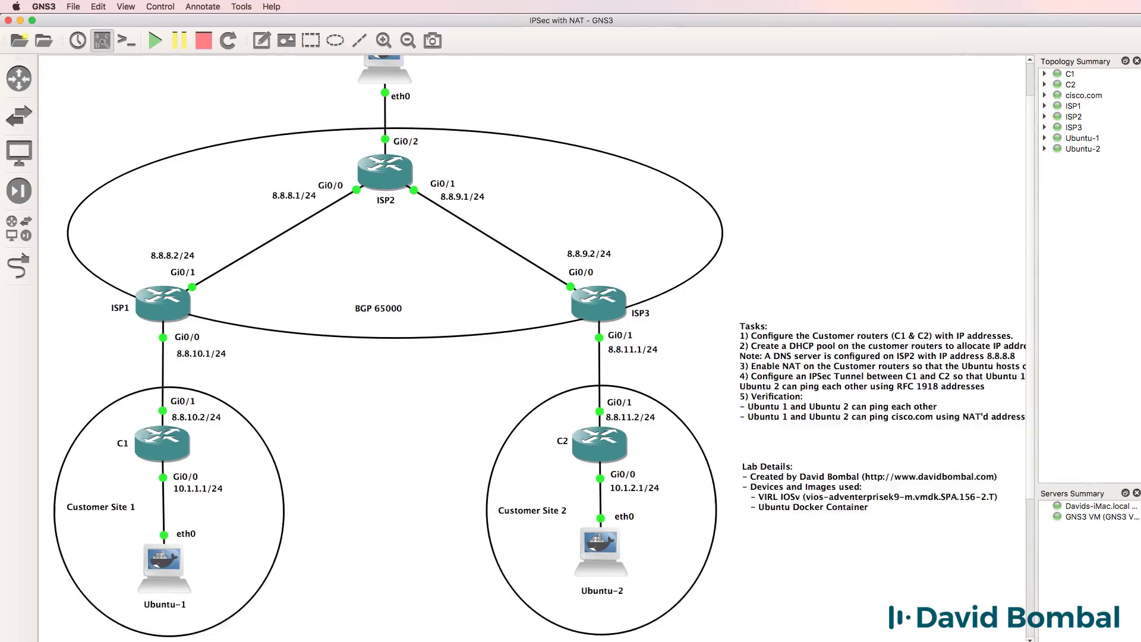
scroll(481, 119, "right", 3)
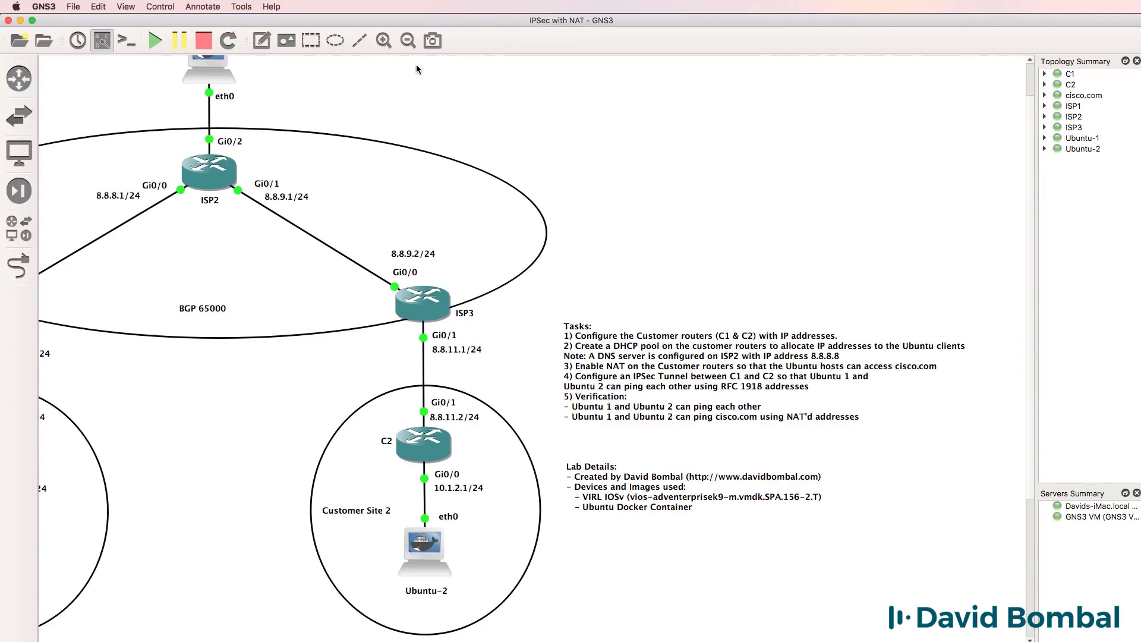
left_click(383, 41)
left_click(383, 40)
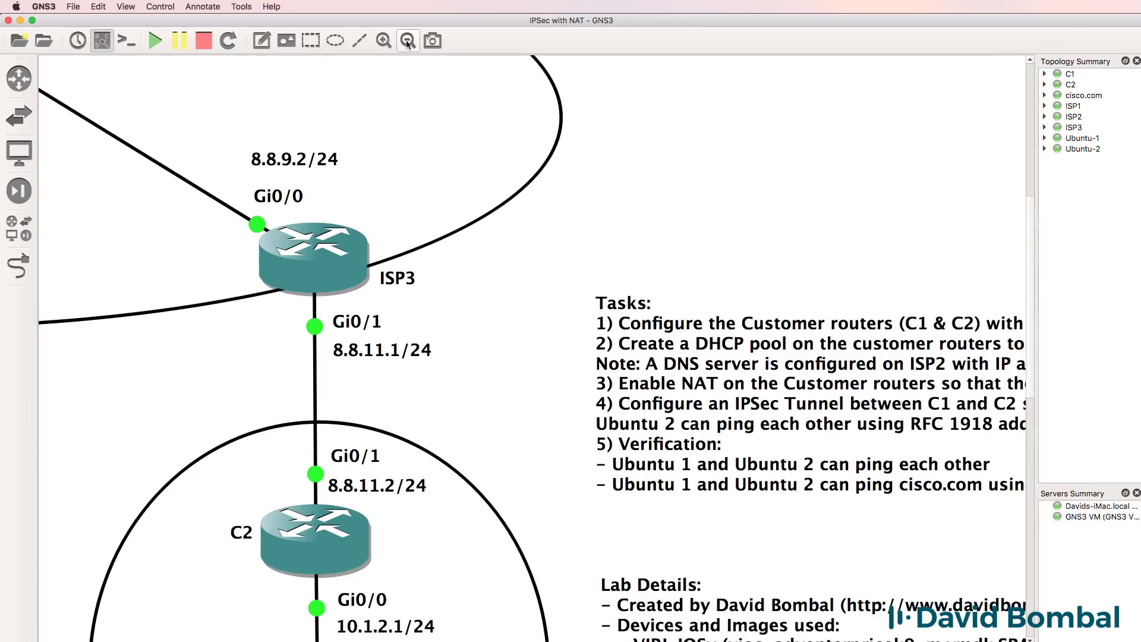
left_click(407, 41)
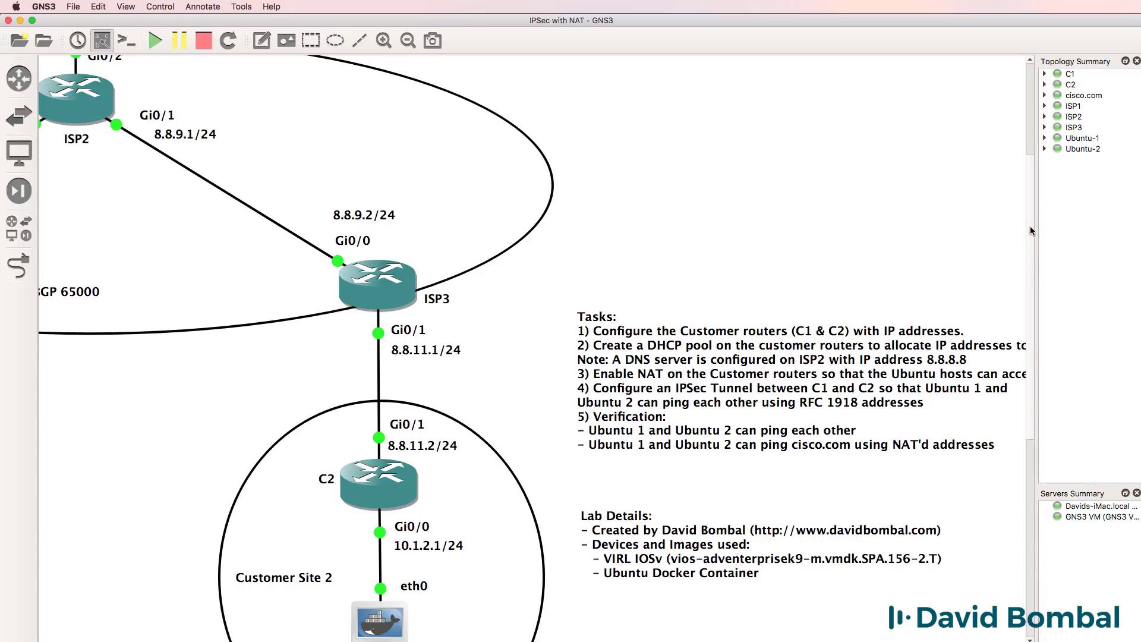
scroll(1030, 230, "down", 3)
scroll(1034, 261, "right", 3)
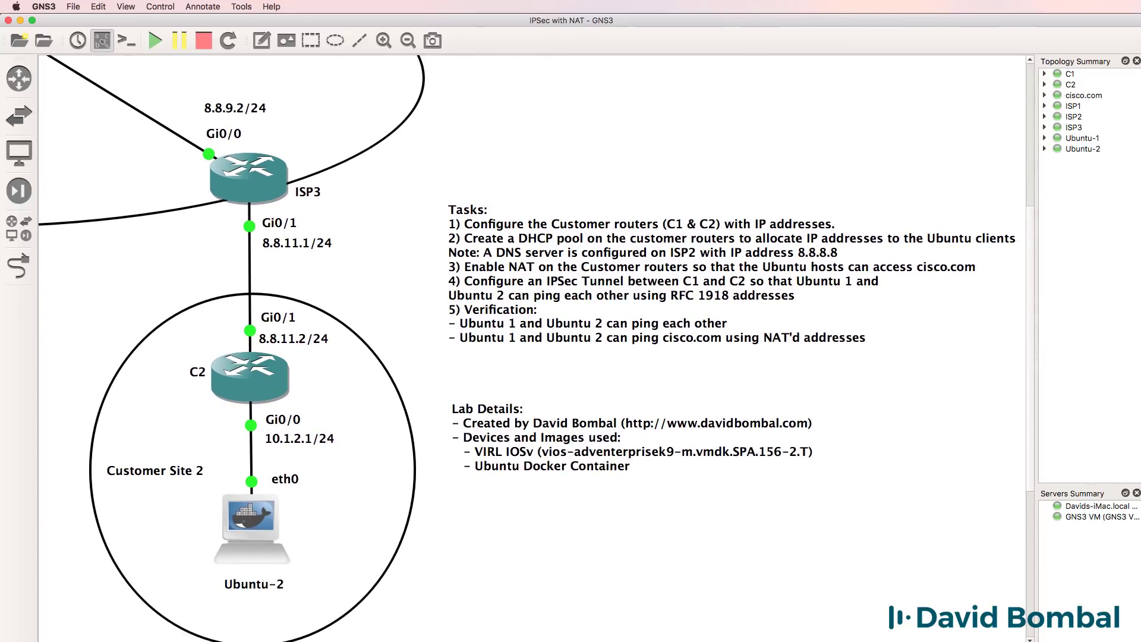
scroll(530, 348, "left", 1)
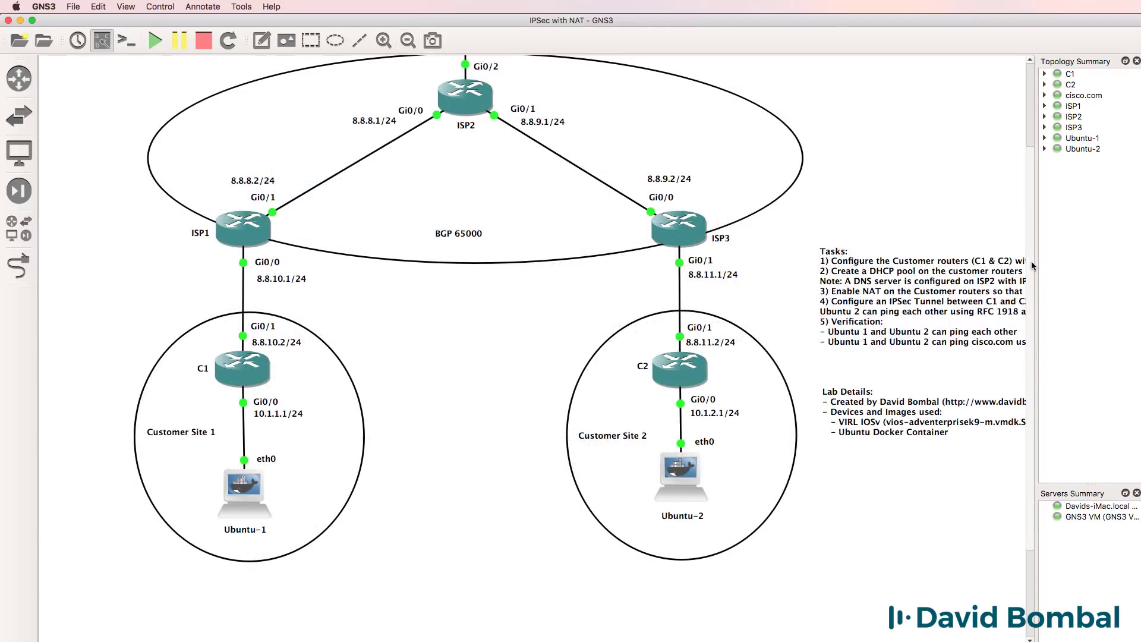
Step: Scroll the canvas up and back down over the eight-node IPSec with NAT project
scroll(1032, 266, "up", 5)
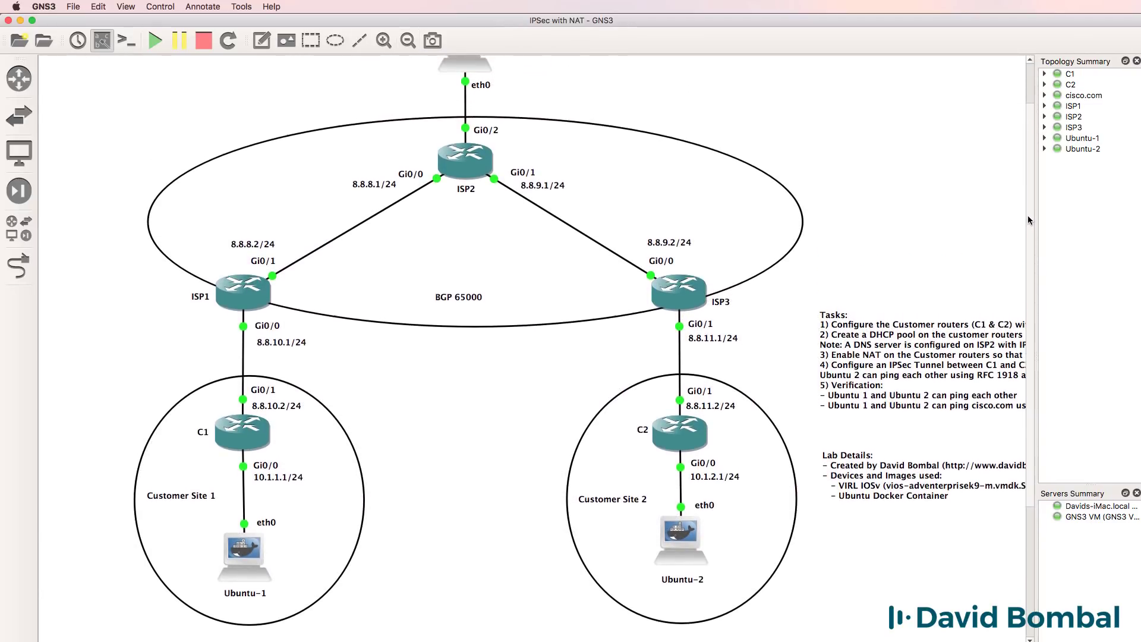
scroll(1026, 193, "down", 1)
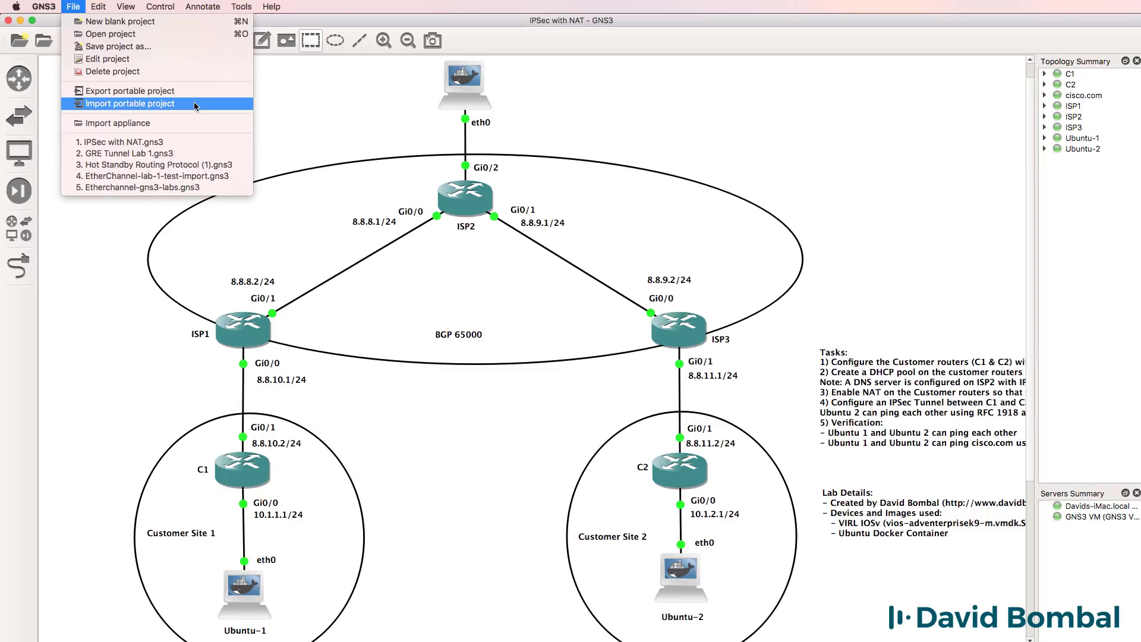
Step: Close the File menu so the full IPSec with NAT lab topology is visible
left_click(597, 99)
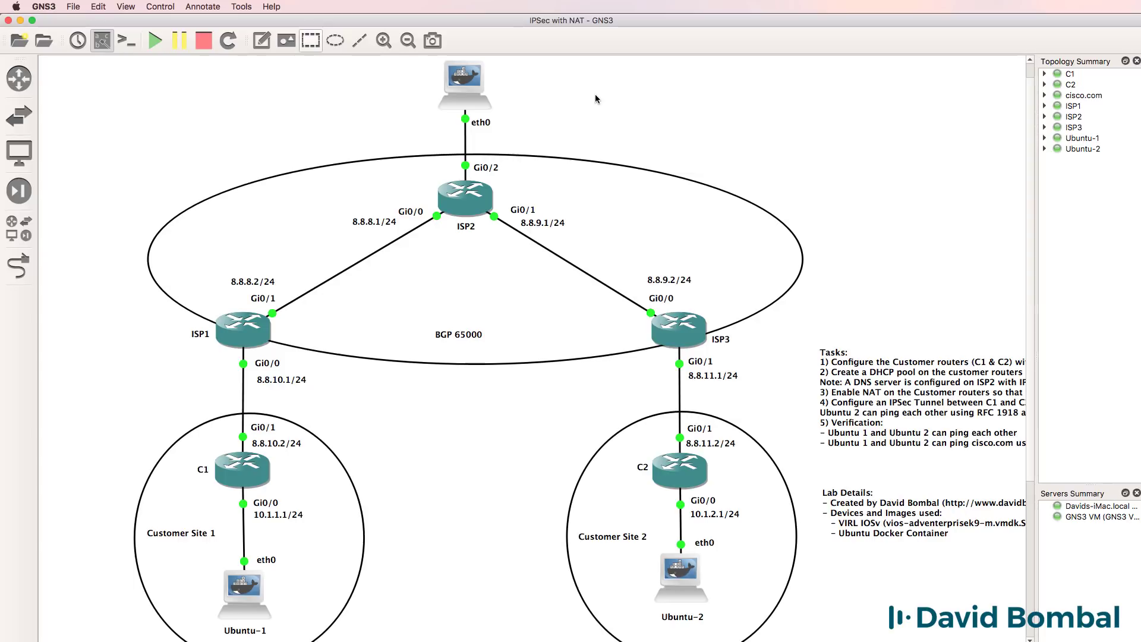